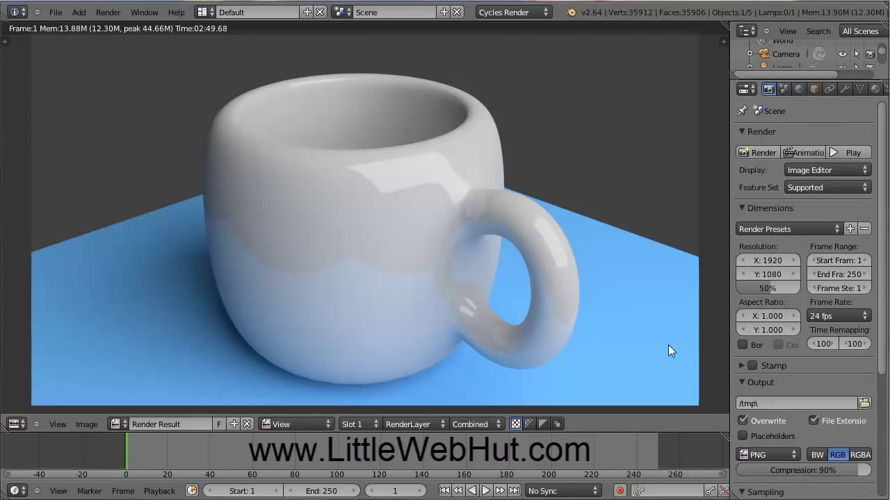
- Start a new scene from the start-up file and set the render engine to Cycles Render
click(55, 13)
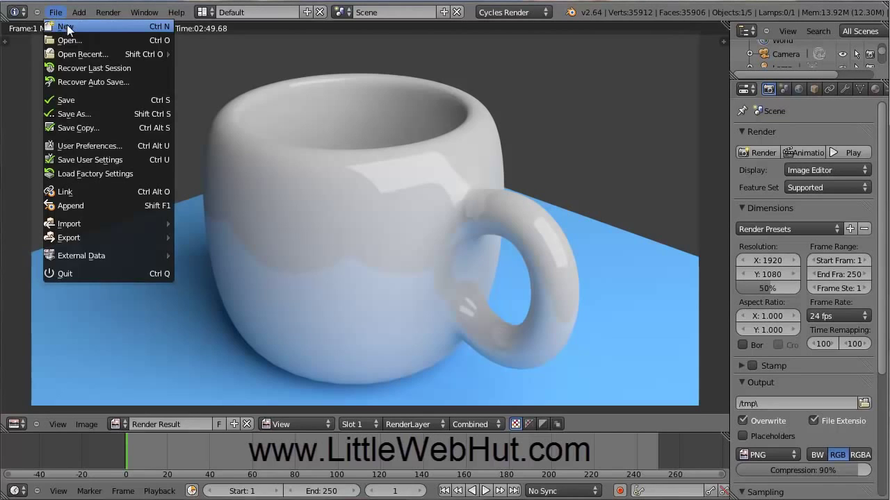
click(68, 28)
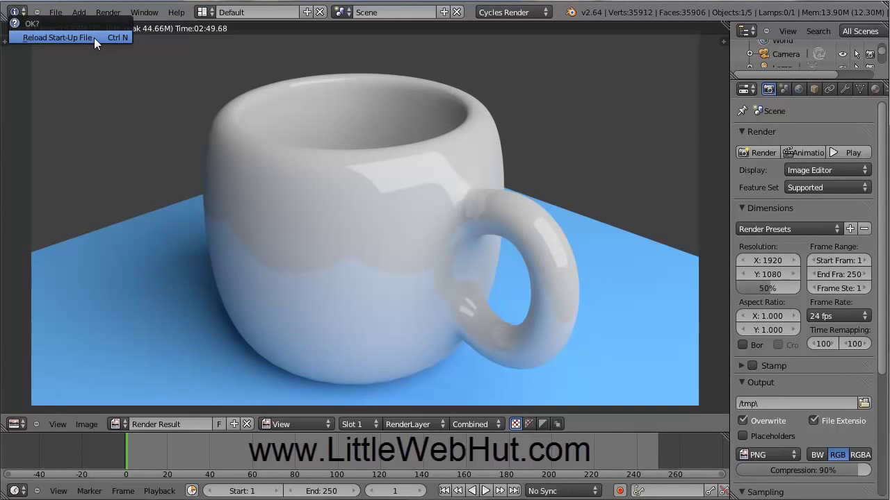
click(94, 38)
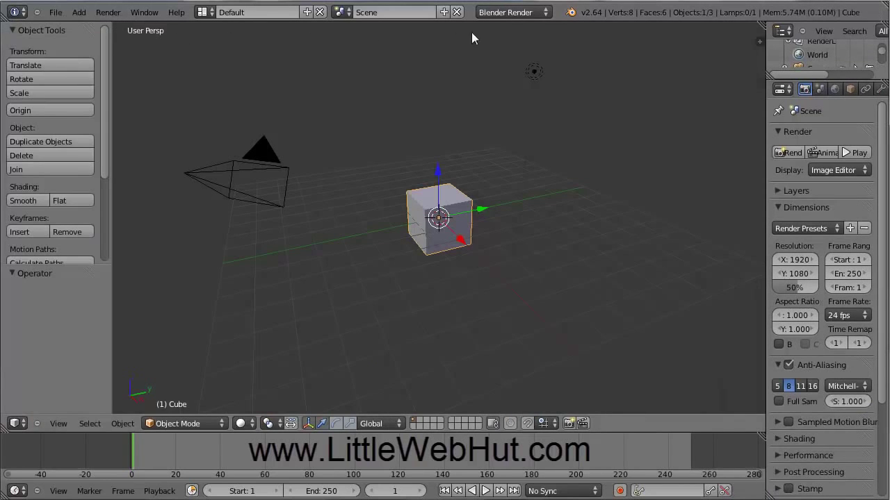
click(546, 12)
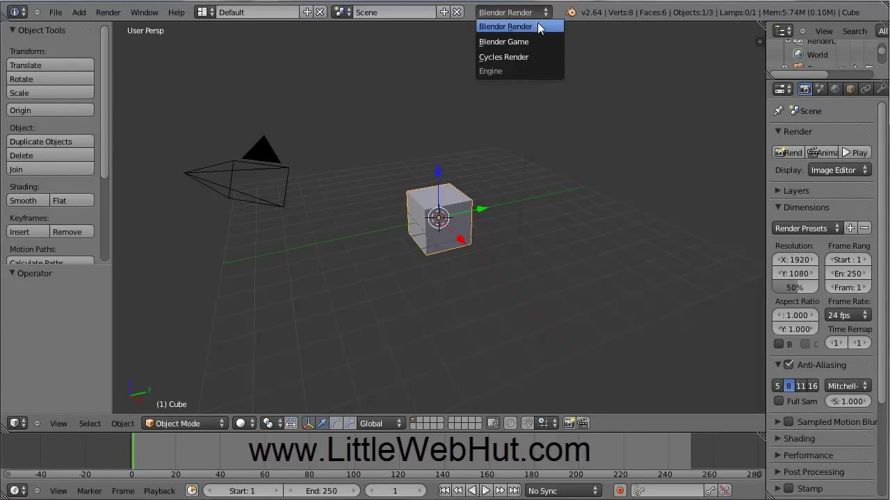
click(524, 59)
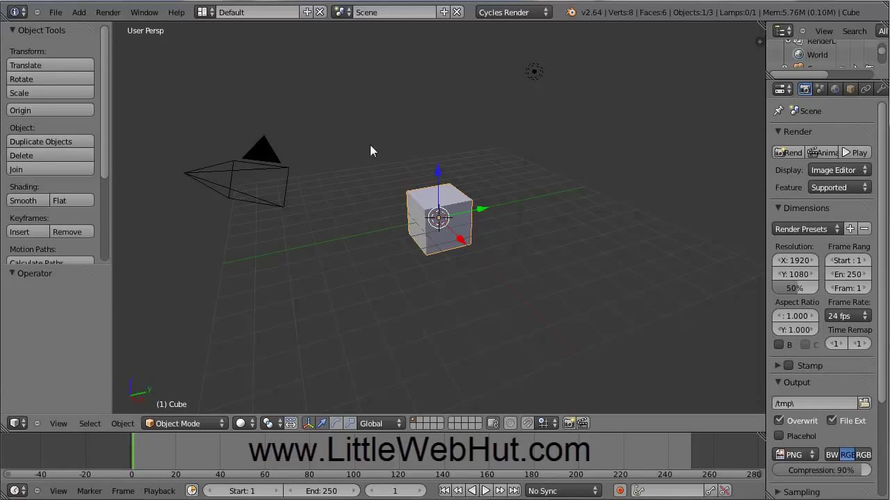
- Select the default cube and delete it from the scene
right_click(259, 174)
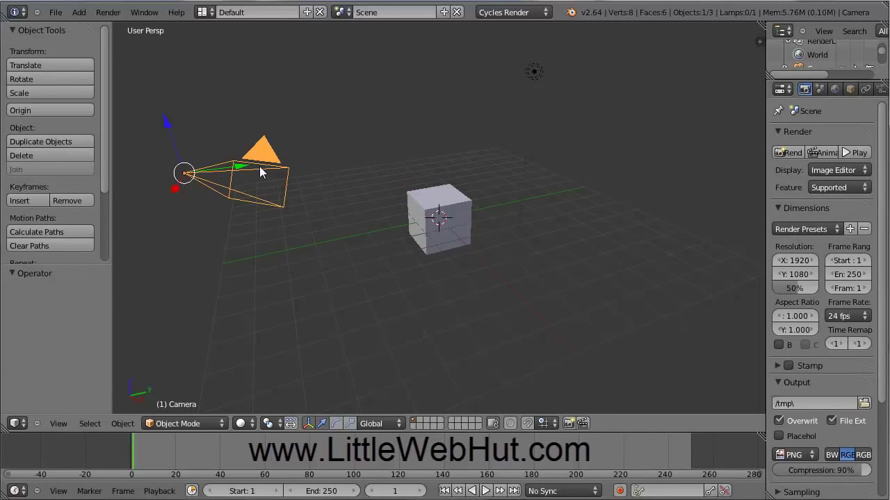
right_click(439, 204)
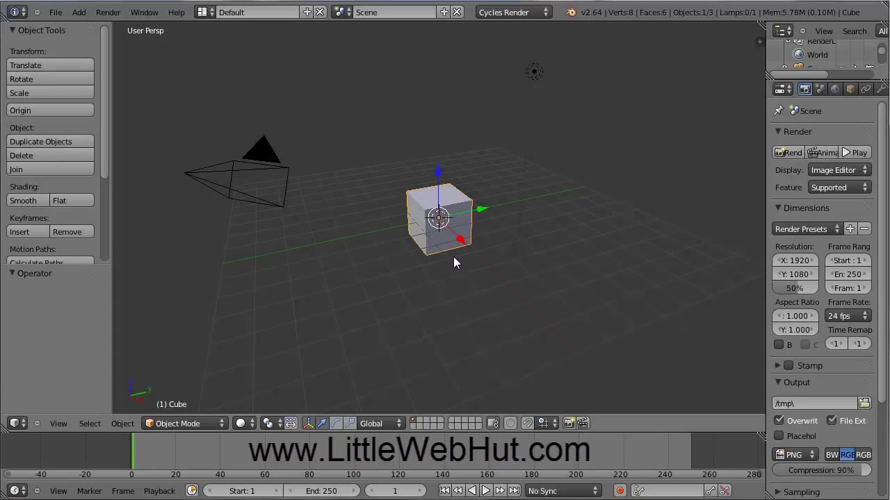
mouse_move(453, 257)
middle_down()
mouse_move(421, 250)
mouse_move(431, 231)
mouse_move(459, 230)
mouse_move(467, 244)
mouse_move(451, 260)
middle_up()
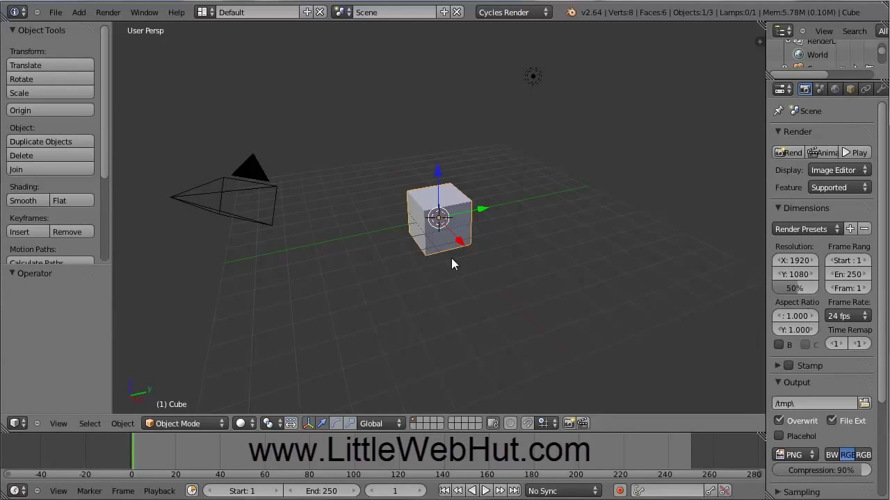
mouse_move(452, 259)
middle_down()
mouse_move(534, 262)
mouse_move(510, 230)
mouse_move(417, 228)
mouse_move(417, 258)
mouse_move(456, 255)
middle_up()
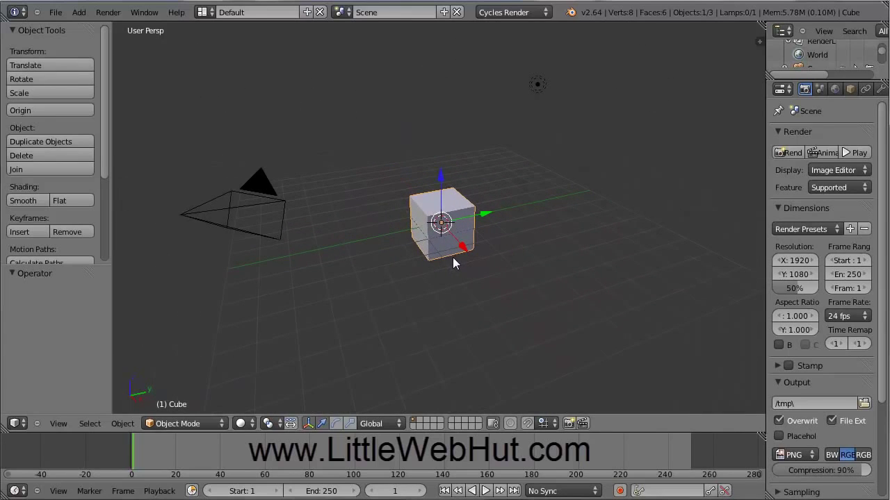
scroll(454, 263, up, 6)
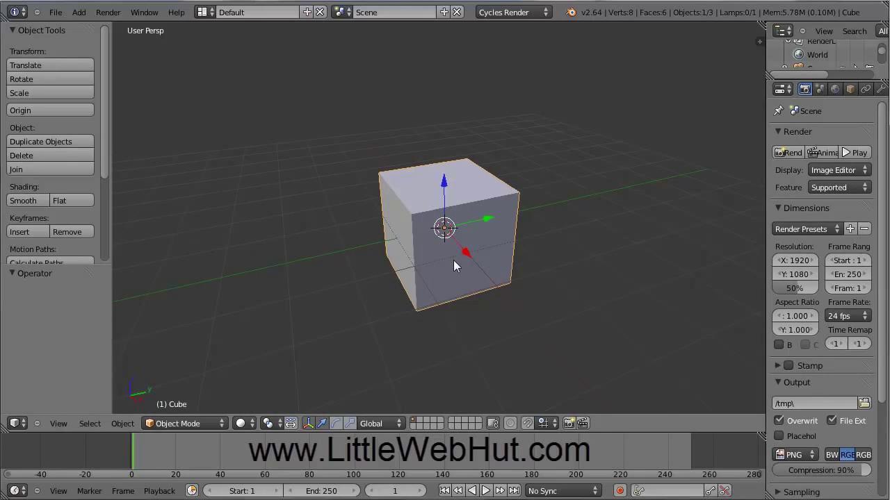
scroll(453, 264, down, 4)
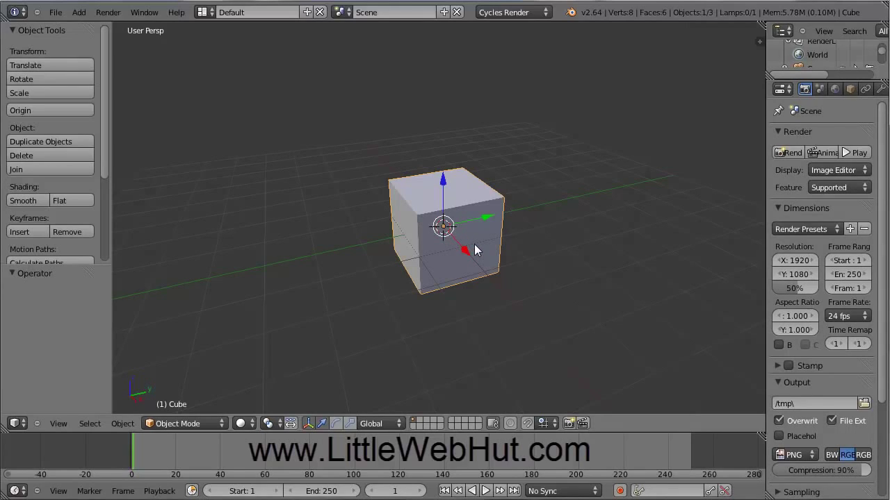
key(x)
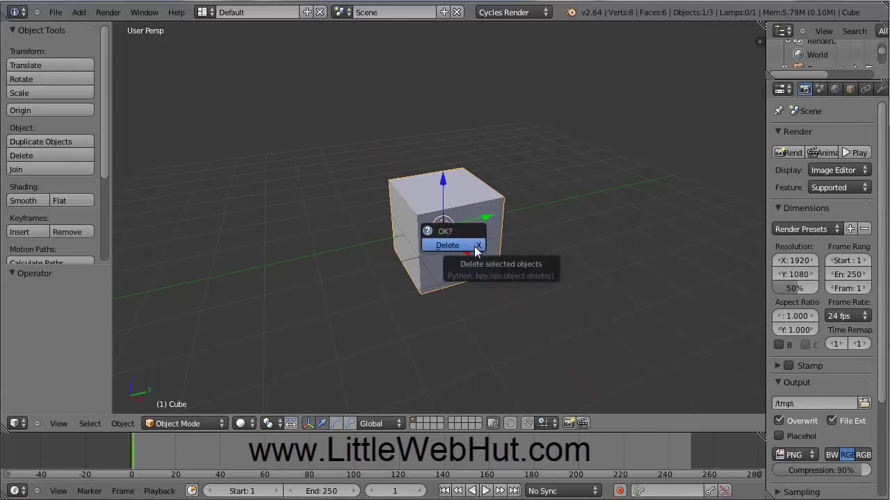
click(462, 248)
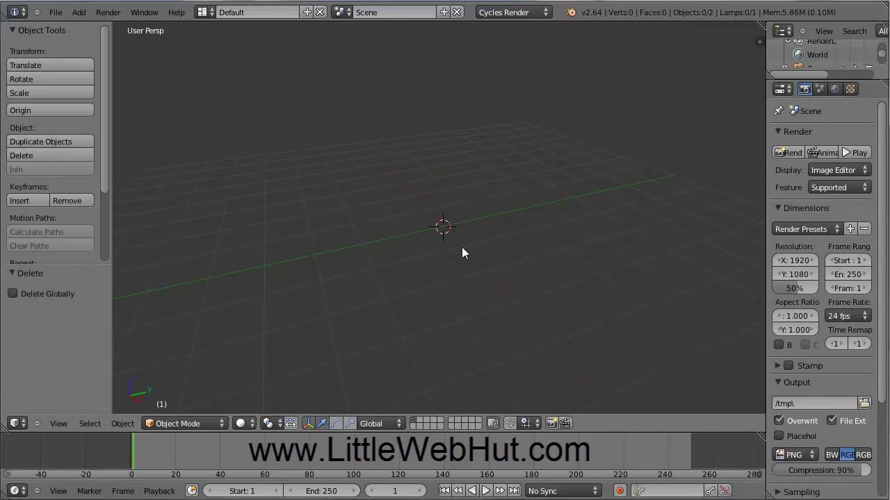
- Add a cylinder mesh and set its cap fill type to Triangle Fan
click(79, 11)
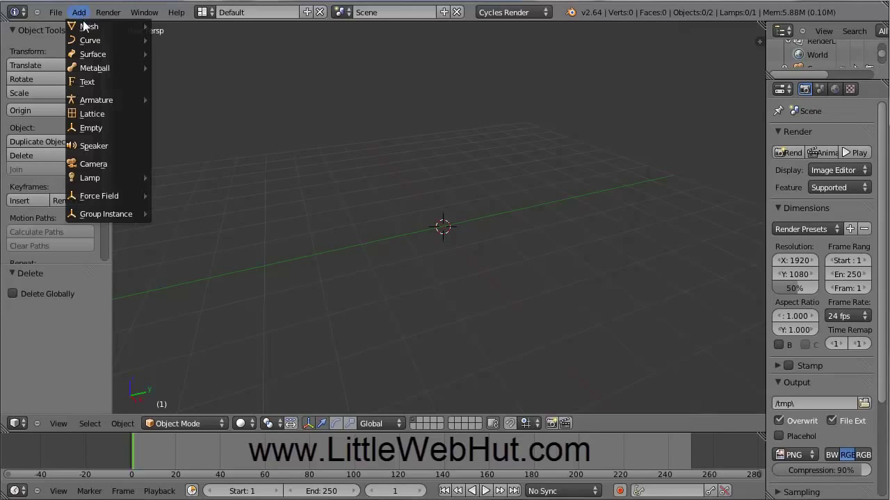
mouse_move(101, 26)
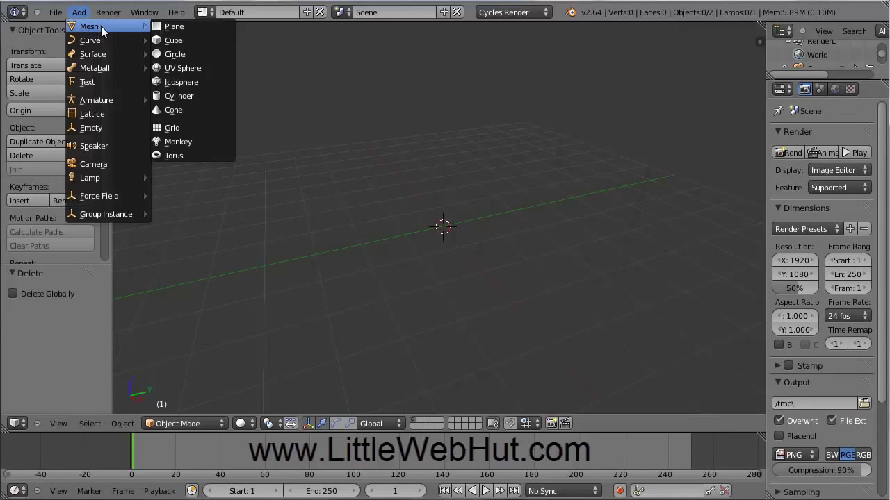
click(193, 96)
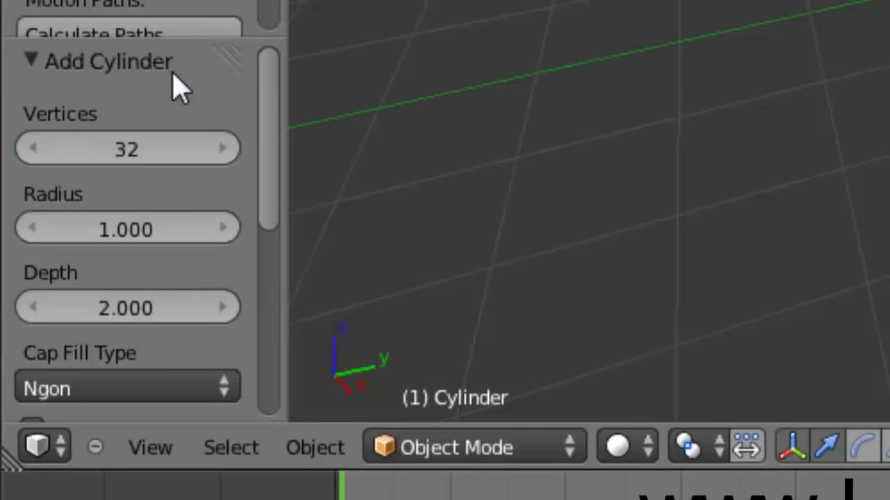
click(212, 389)
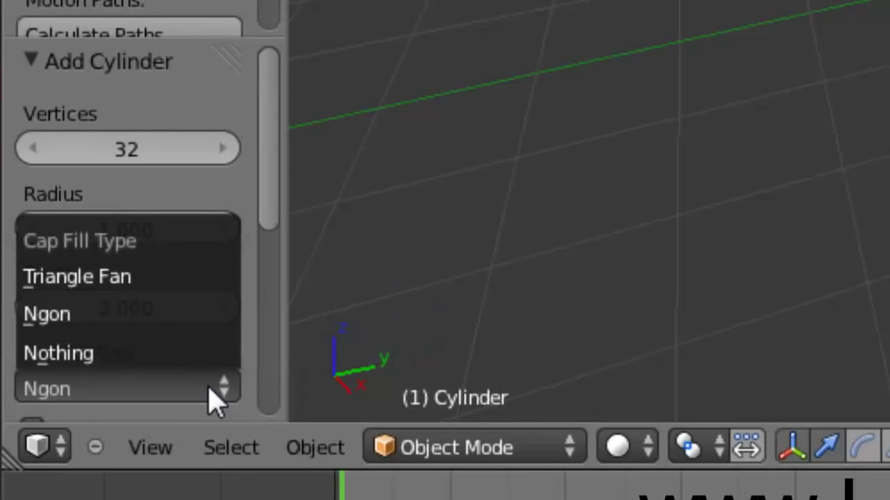
click(159, 282)
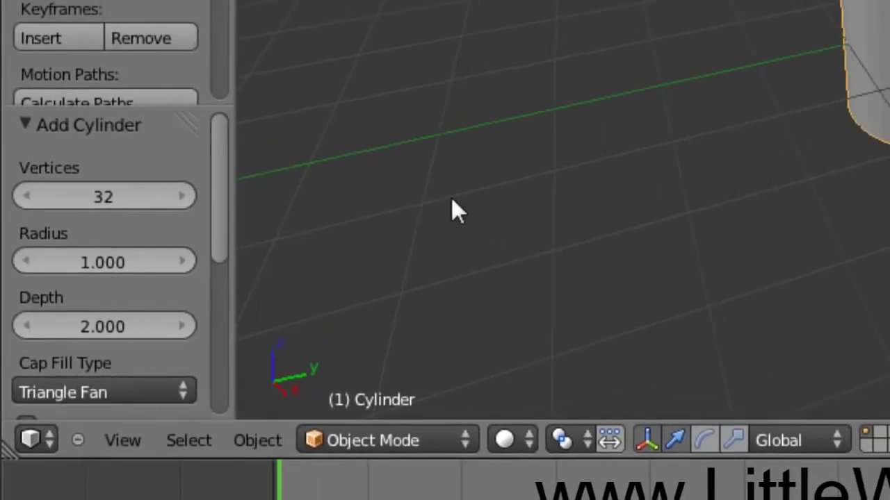
- Put the cylinder in Edit Mode and set the viewport shading to Wireframe
scroll(443, 292, up, 4)
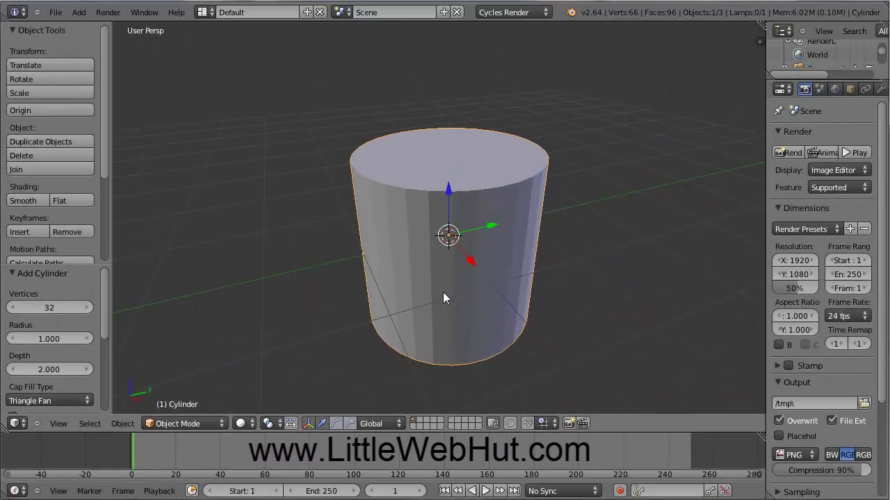
click(221, 425)
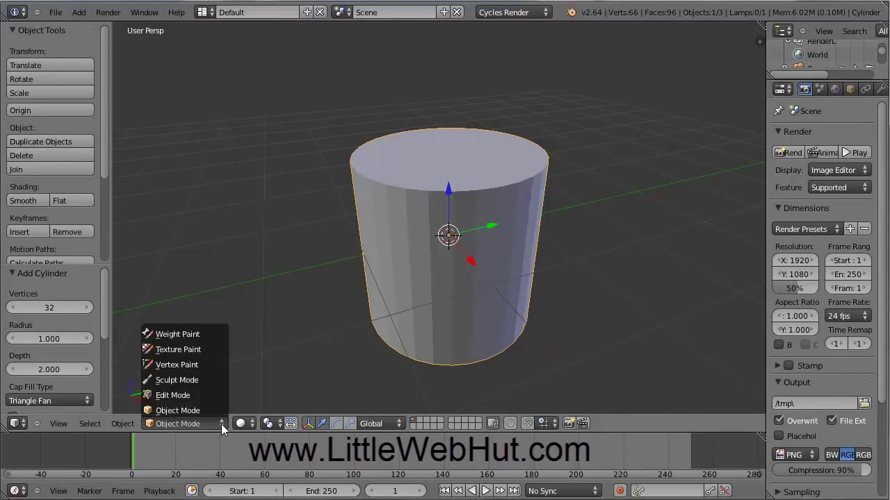
click(181, 398)
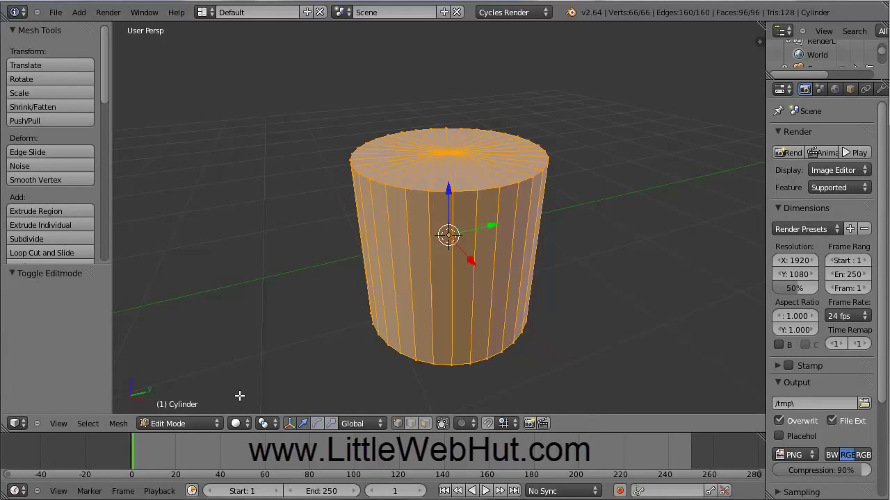
click(247, 424)
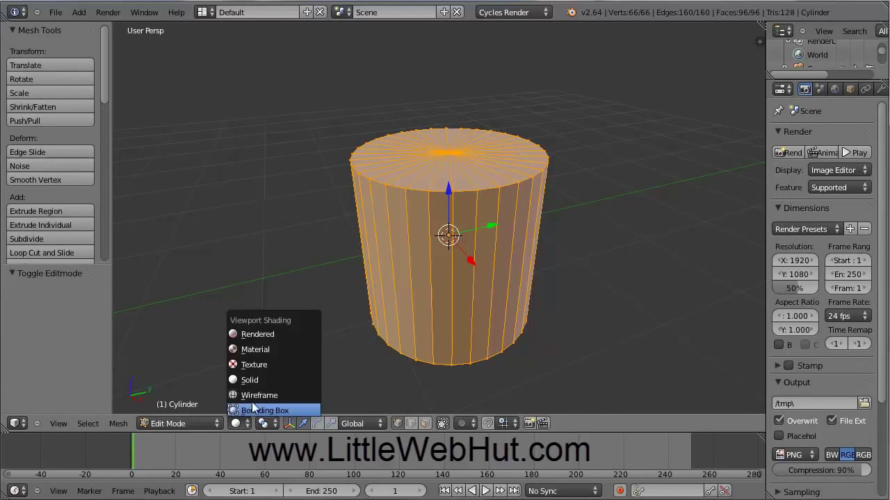
click(253, 397)
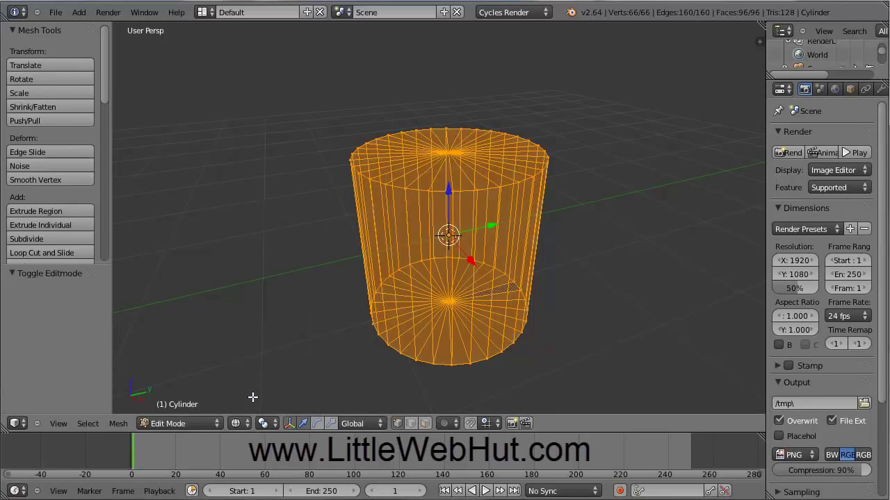
- Delete the centre vertex of the cylinder's top cap to open the top
right_click(449, 152)
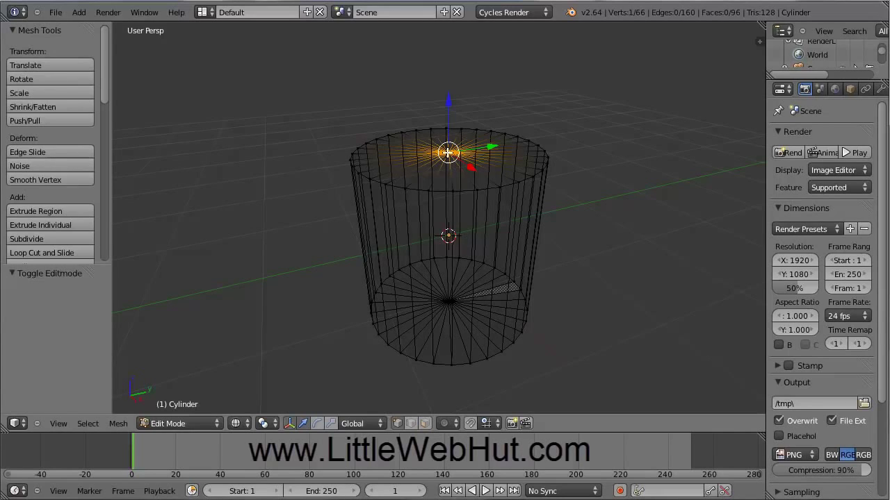
key(x)
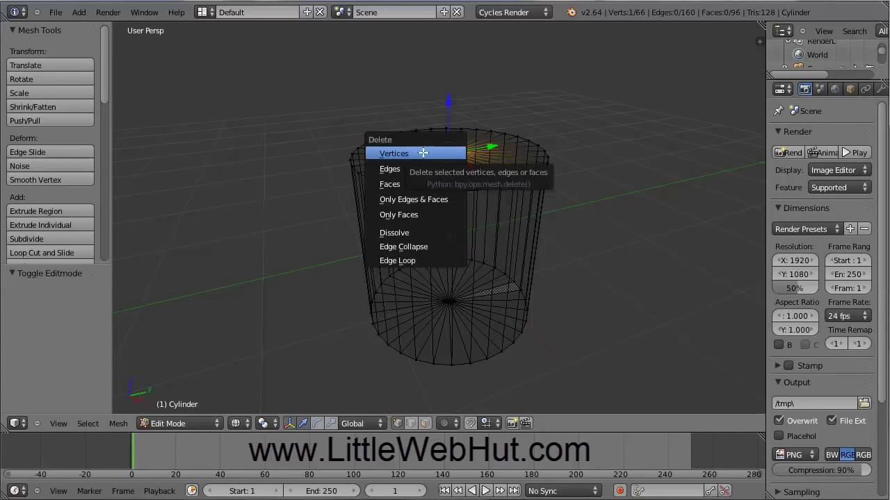
click(421, 155)
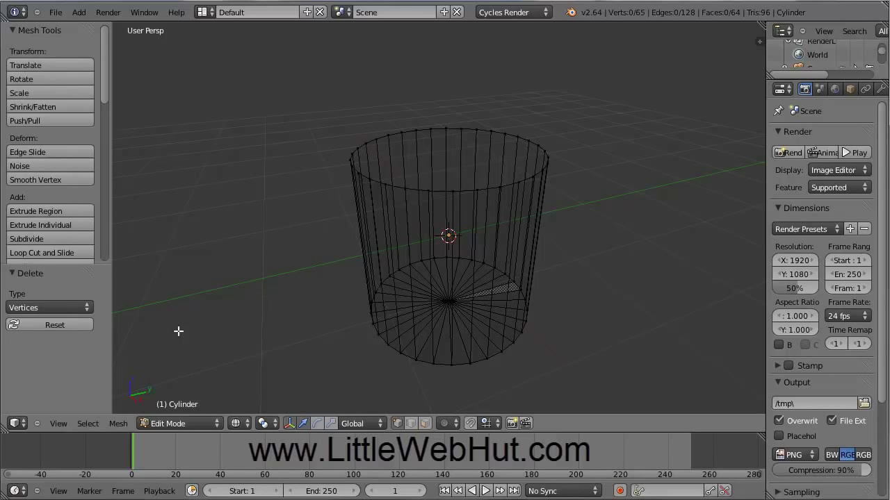
- Set the viewport to the front orthographic view of the cylinder
click(58, 424)
key(KP_1)
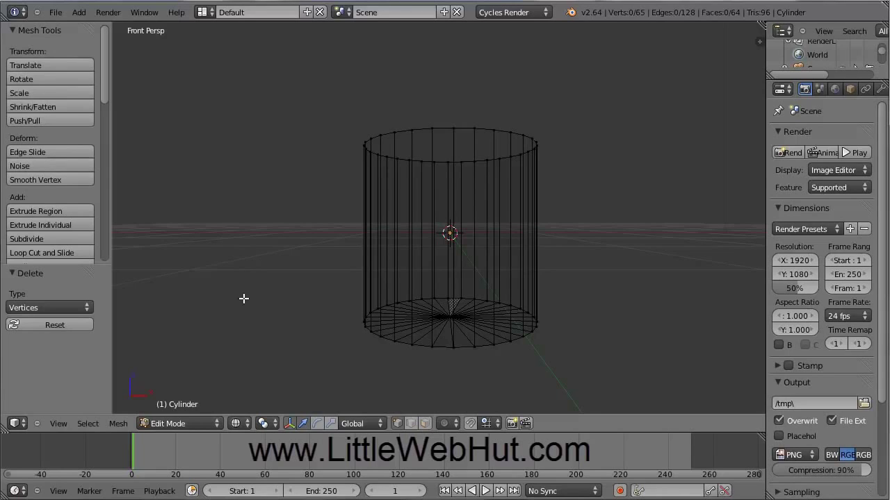
key(KP_5)
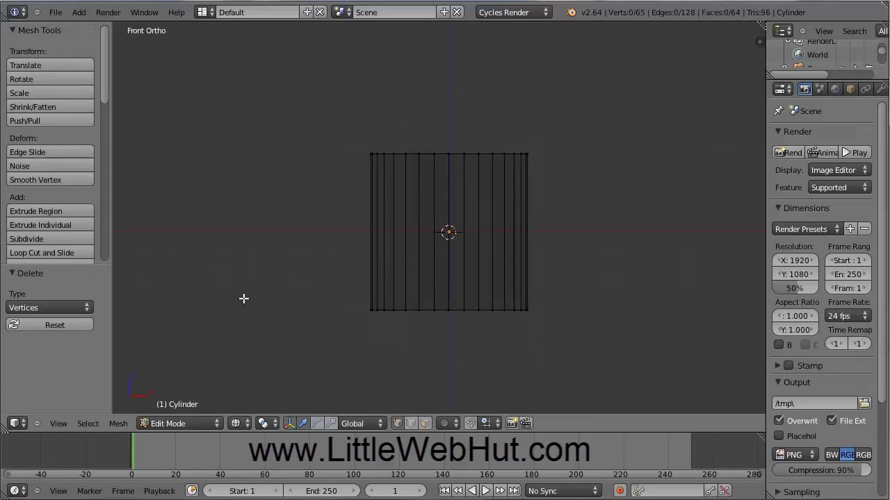
scroll(309, 239, up, 2)
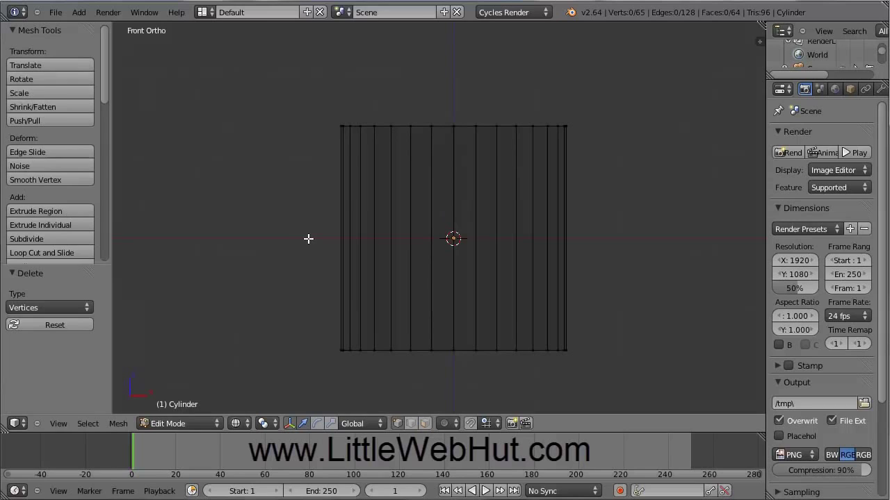
- Add four evenly spaced horizontal loop cuts around the cylinder's wall and leave all vertices deselected
key(ctrl+r)
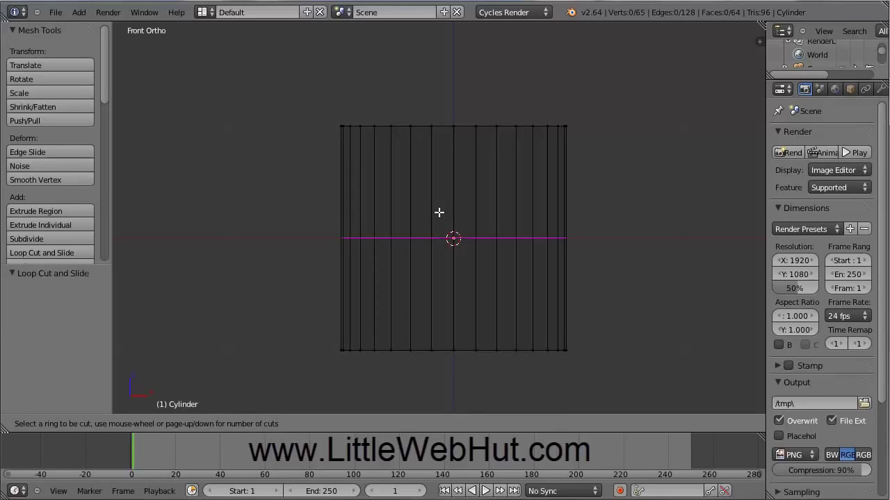
scroll(439, 212, up, 3)
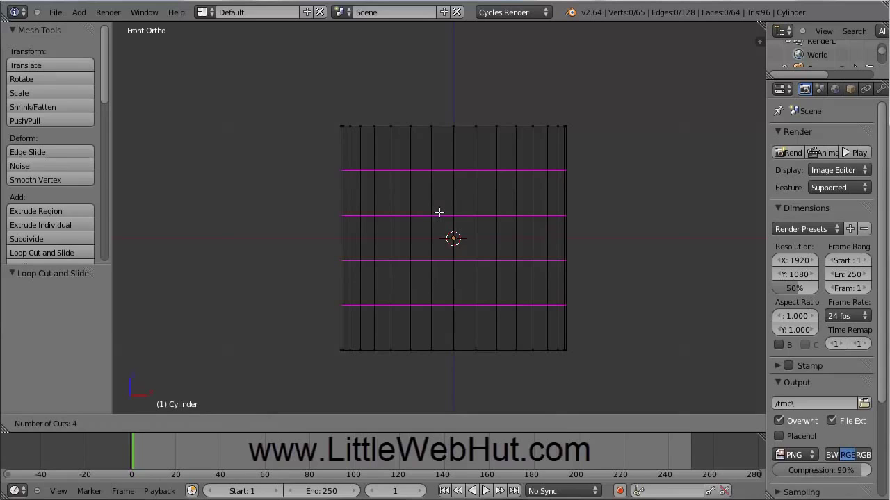
click(438, 212)
right_click(438, 211)
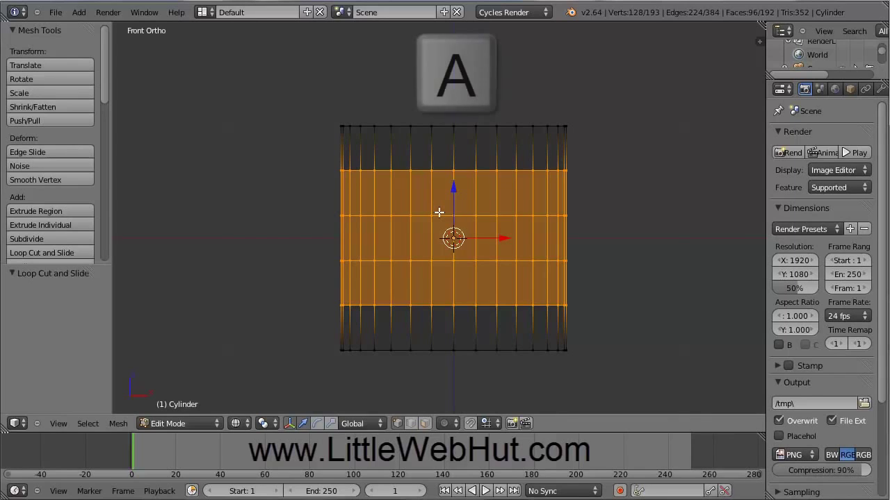
key(a)
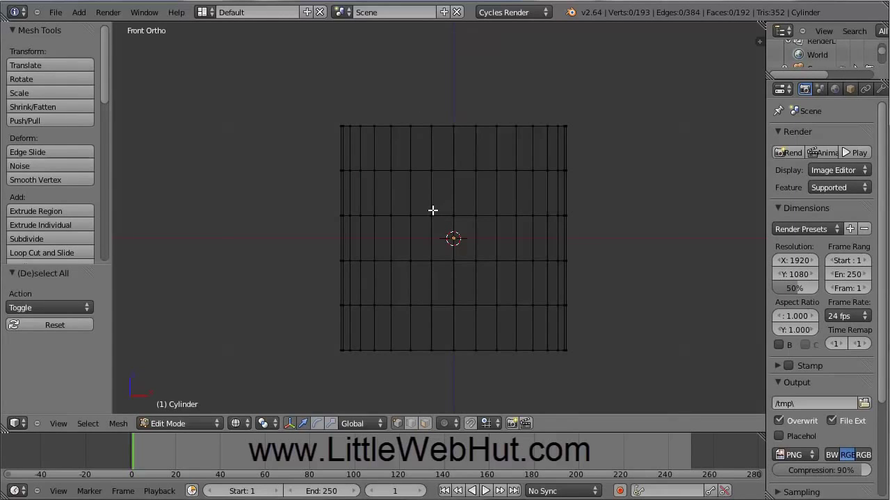
key(a)
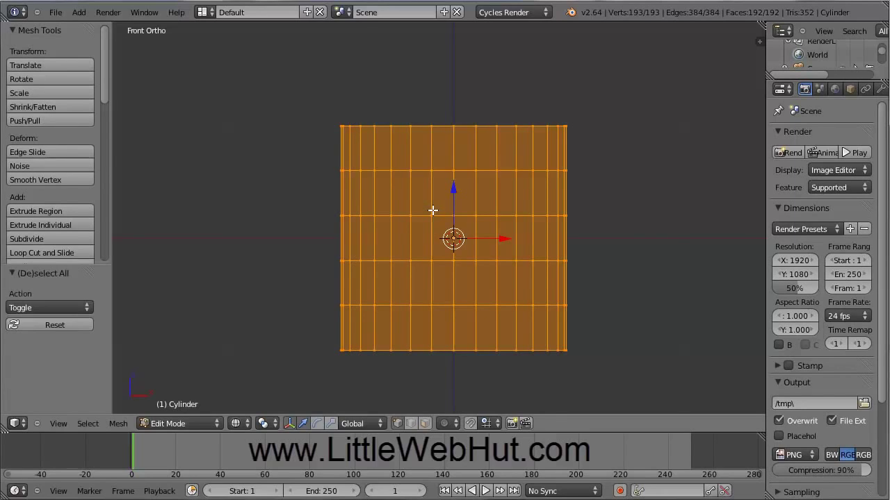
key(a)
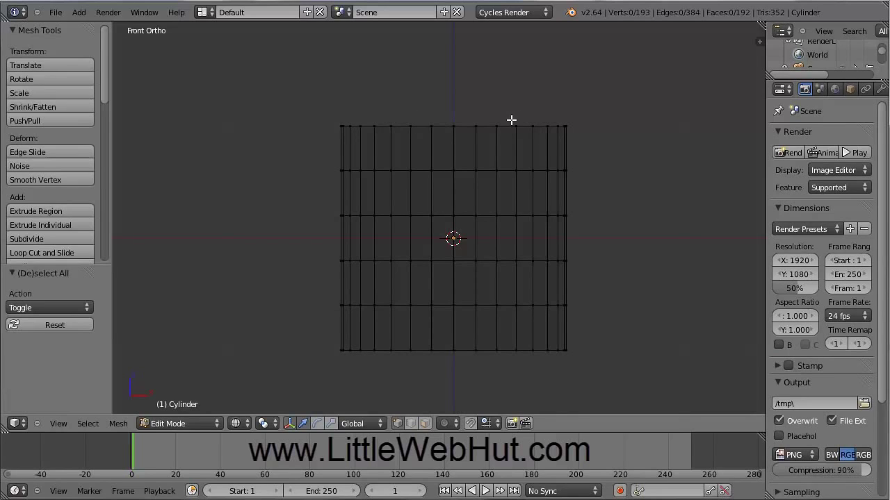
- Lower the cylinder's top ring of vertices about 0.2 units along Z, scale it by 0.9 and deselect it
key(b)
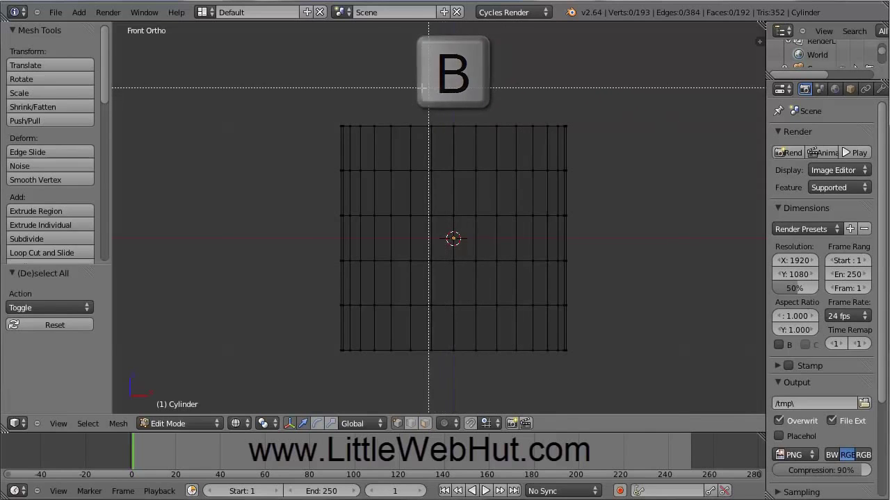
drag(325, 106, 585, 138)
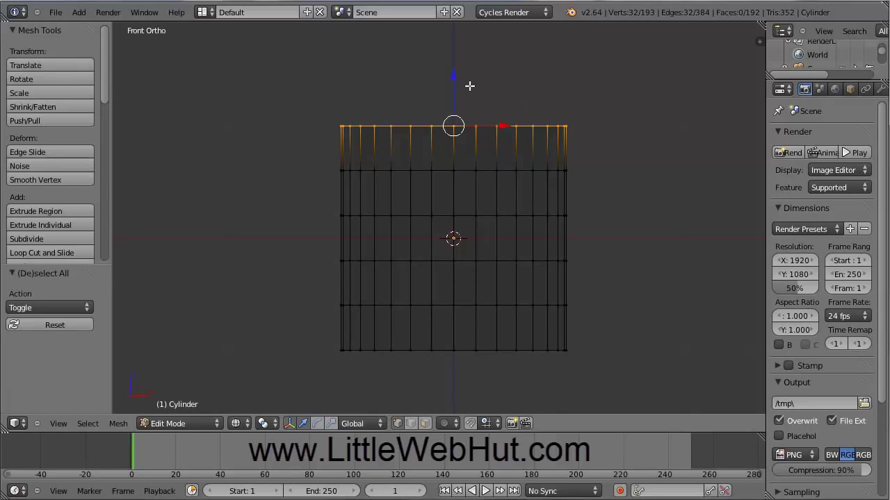
drag(453, 77, 453, 100)
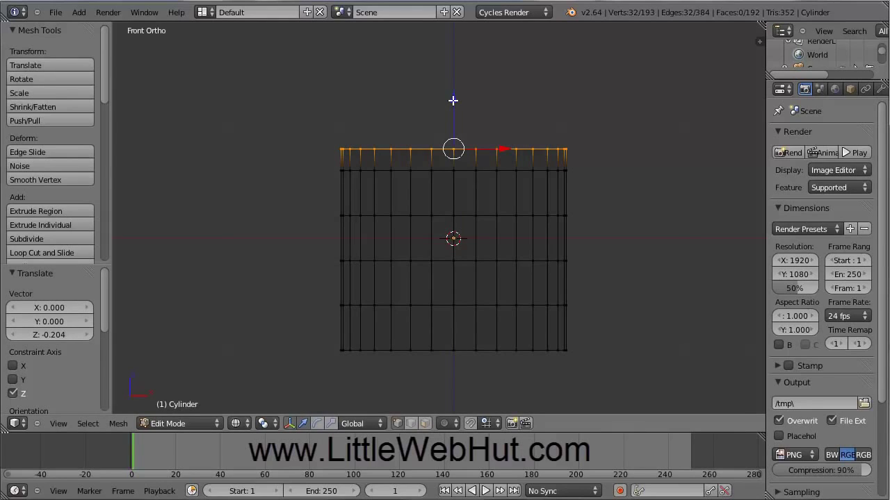
key(s)
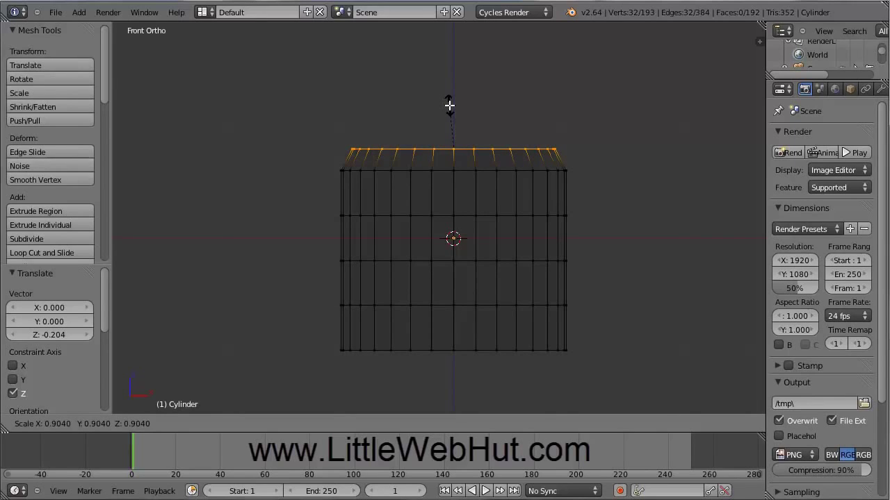
key(0)
key(9)
key(Return)
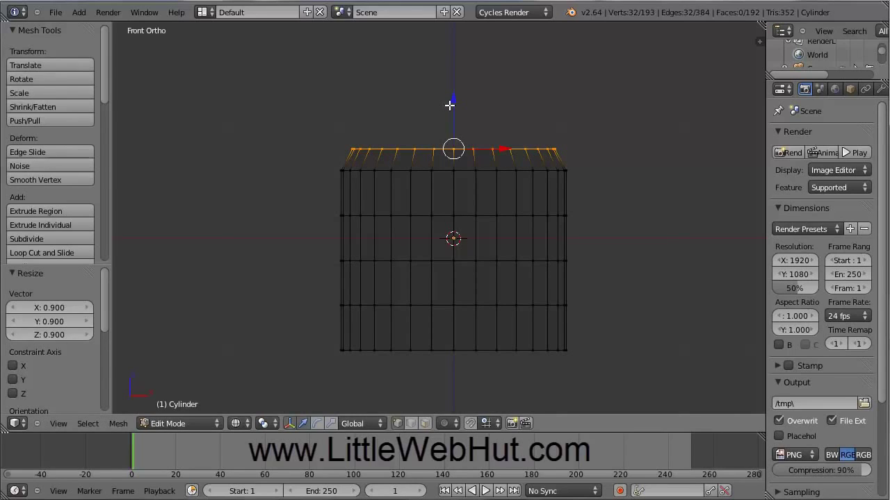
key(a)
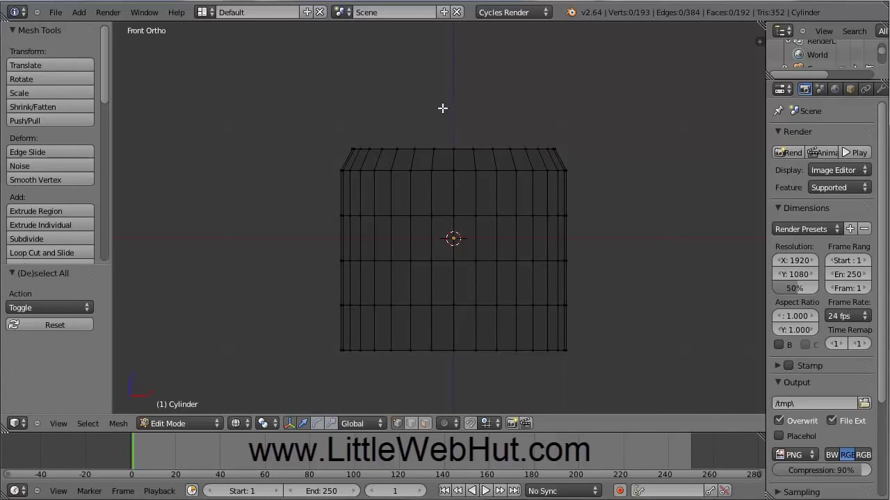
- Scale the two middle rings of vertices together by 1.05 to bulge the cup's wall, and deselect them
key(b)
drag(296, 197, 597, 274)
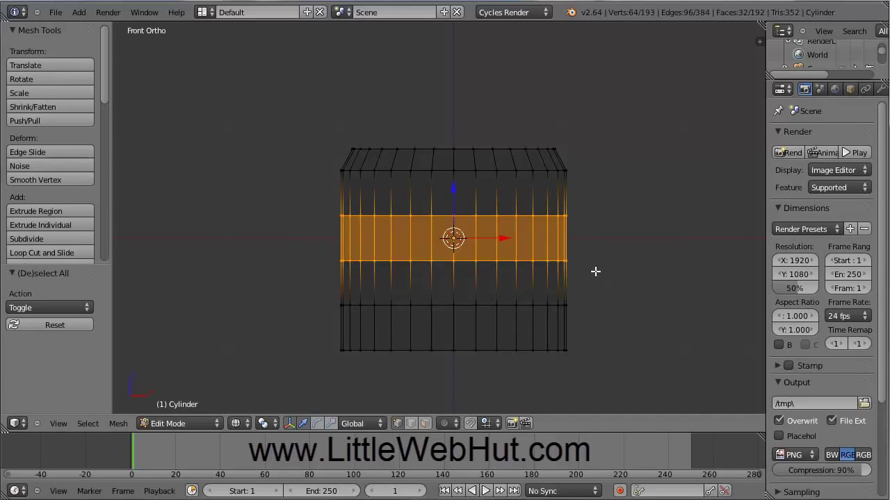
key(s)
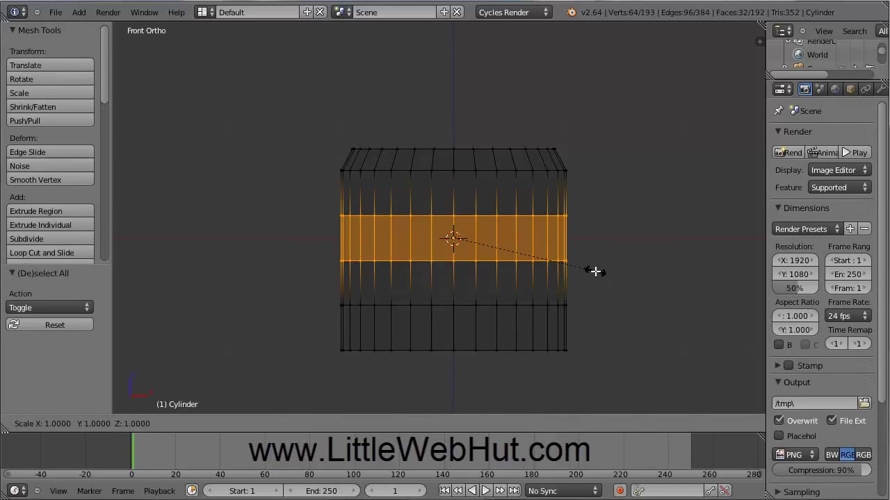
text(1.05)
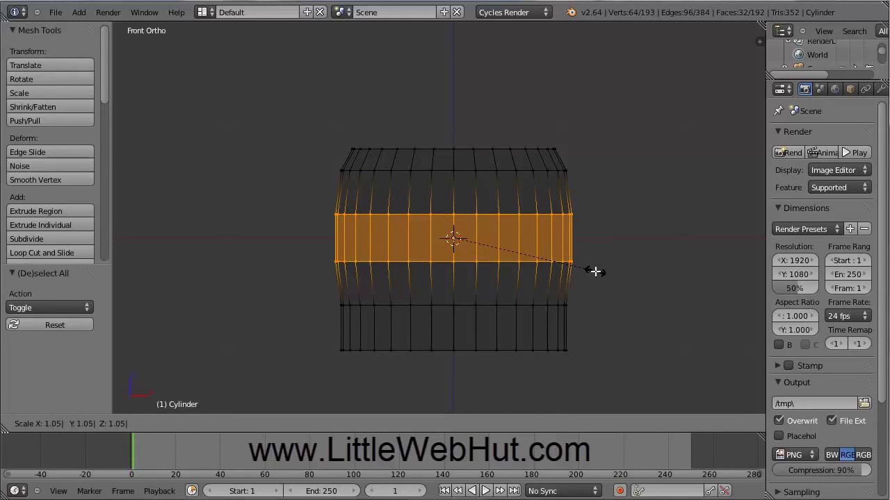
key(Return)
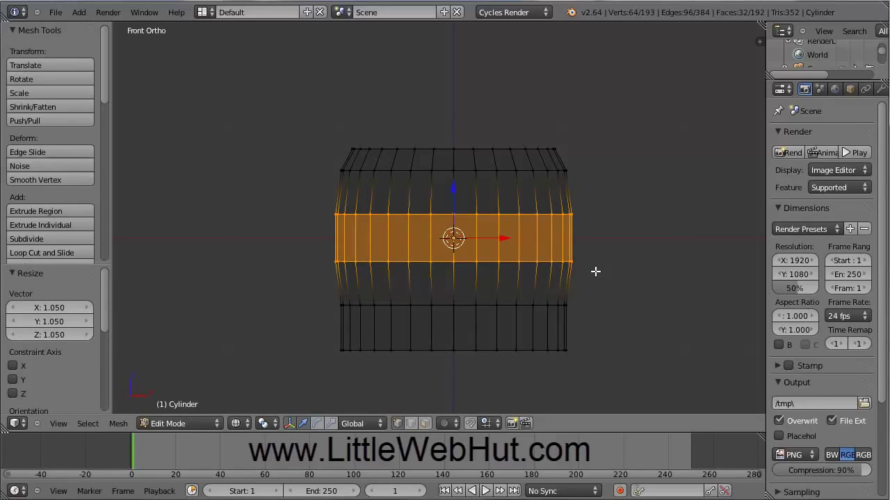
key(a)
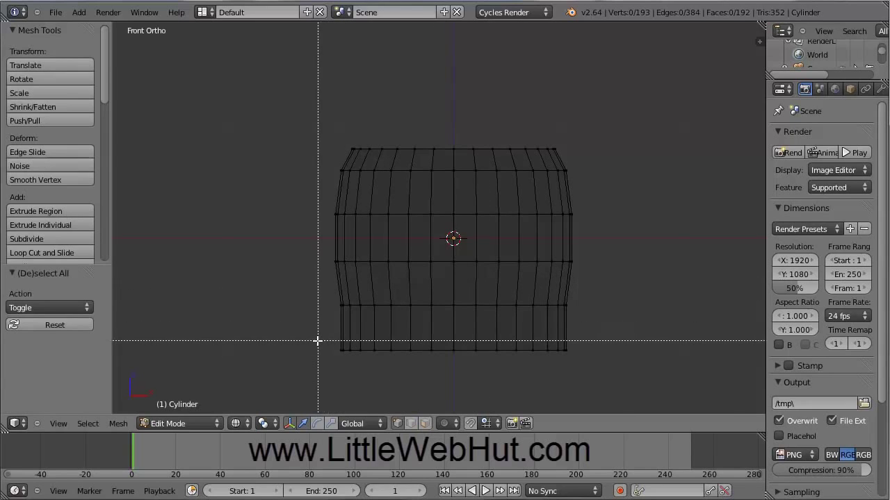
- Scale the vertices of the cylinder's base by 0.8 to narrow the bottom, and deselect them
drag(305, 338, 591, 373)
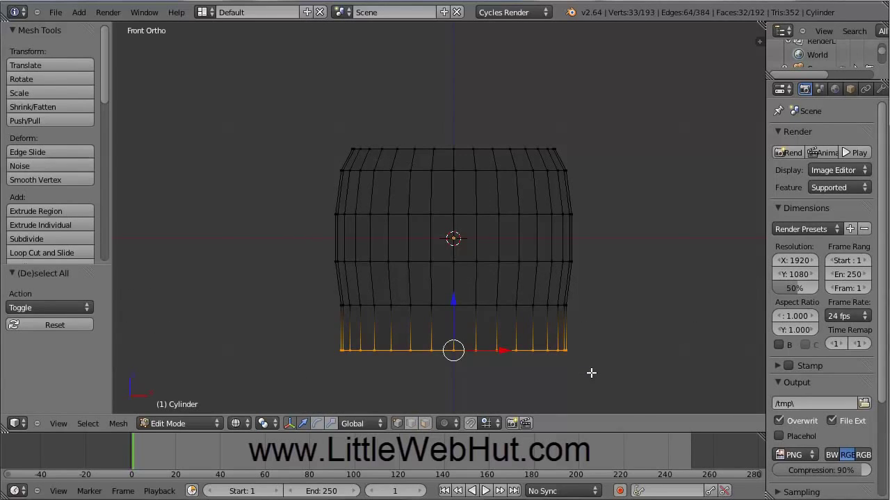
key(s)
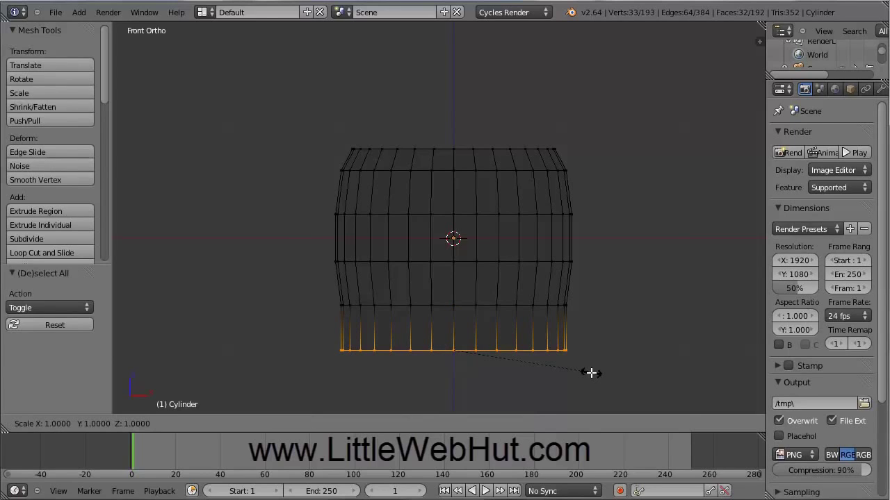
key(0)
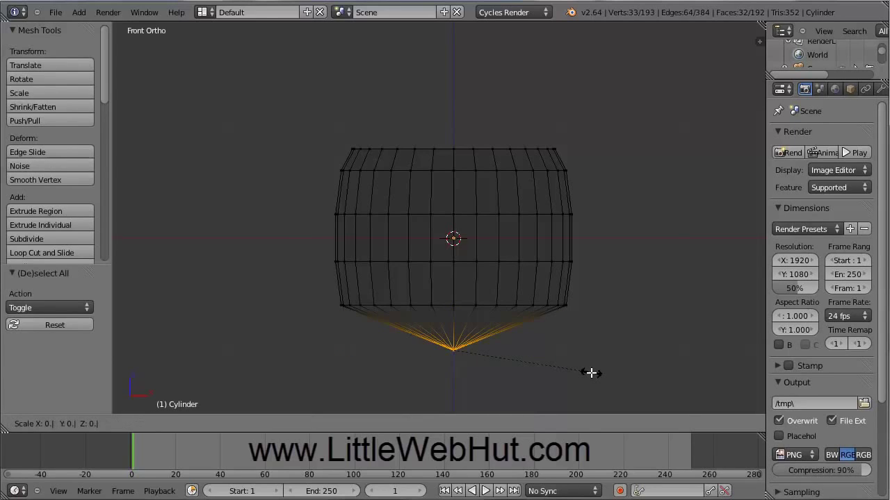
key(8)
key(Return)
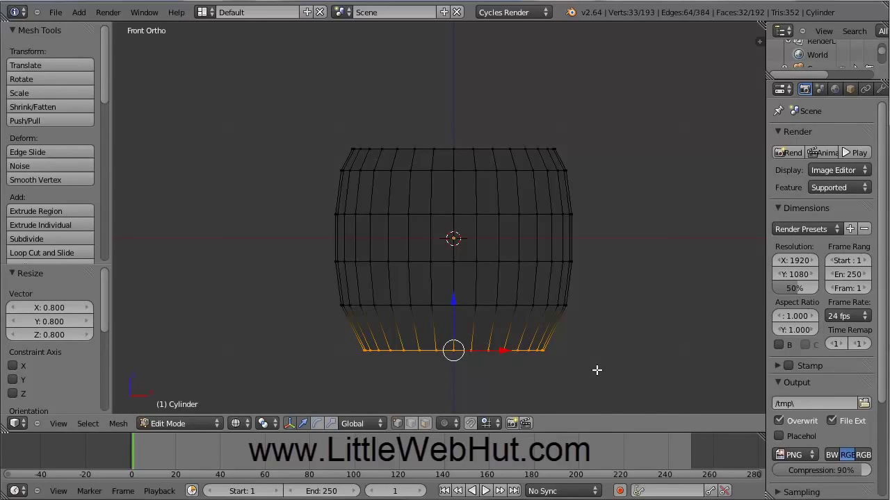
key(a)
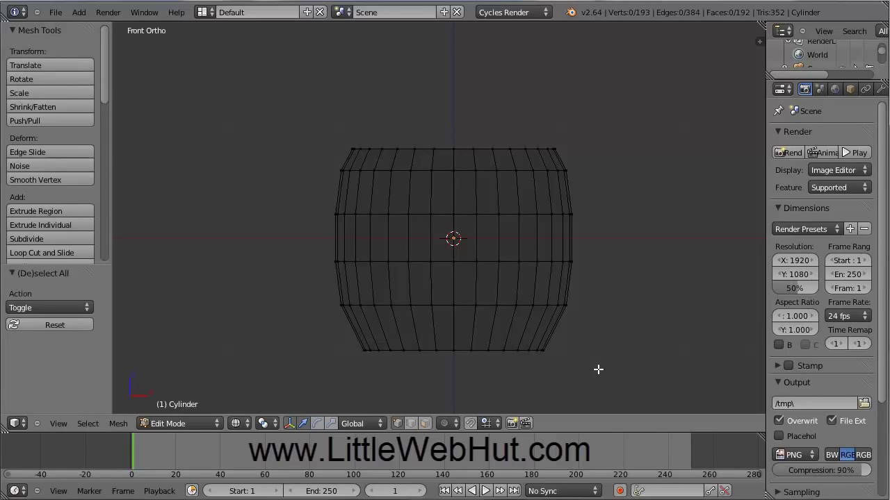
- Return the cylinder to Object Mode and set the viewport shading to Solid
click(216, 423)
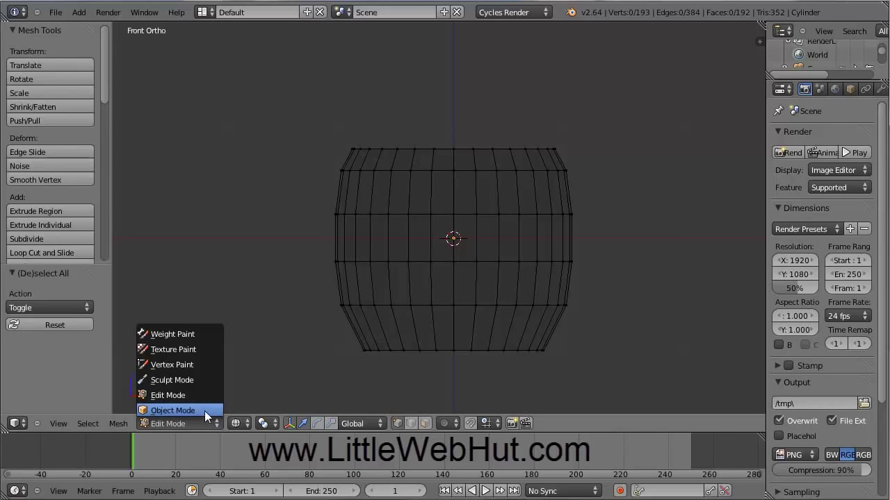
click(198, 410)
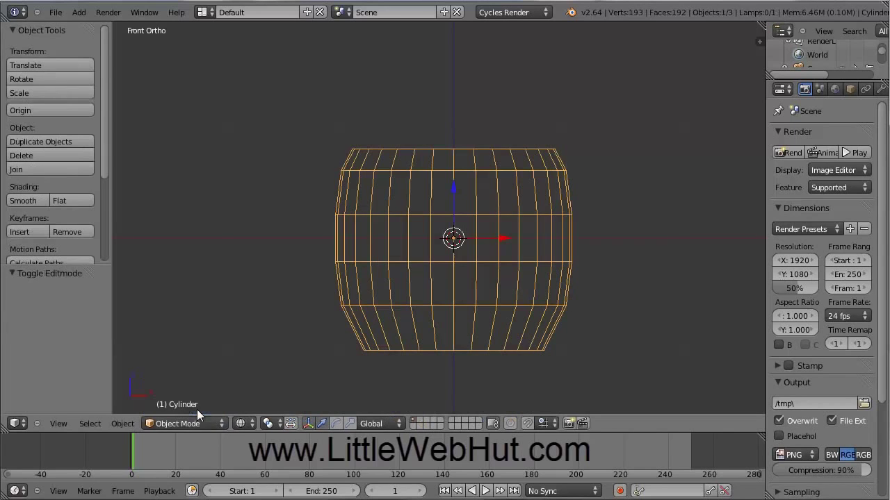
click(243, 423)
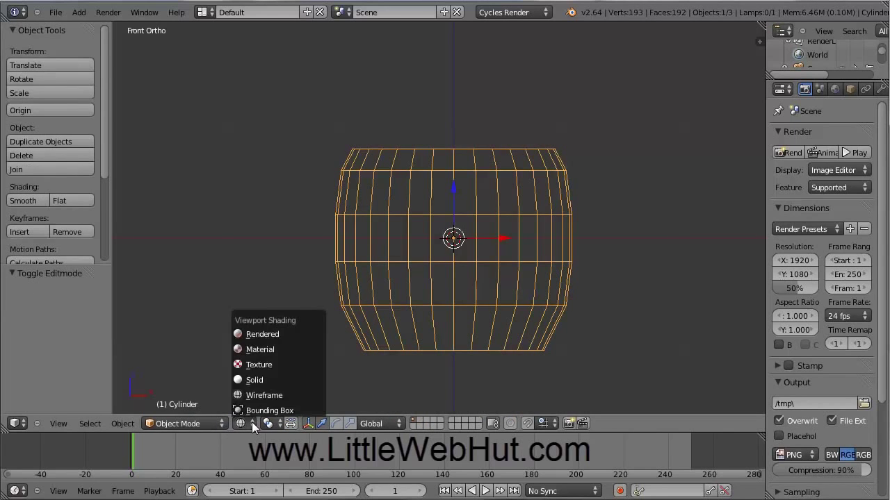
click(258, 380)
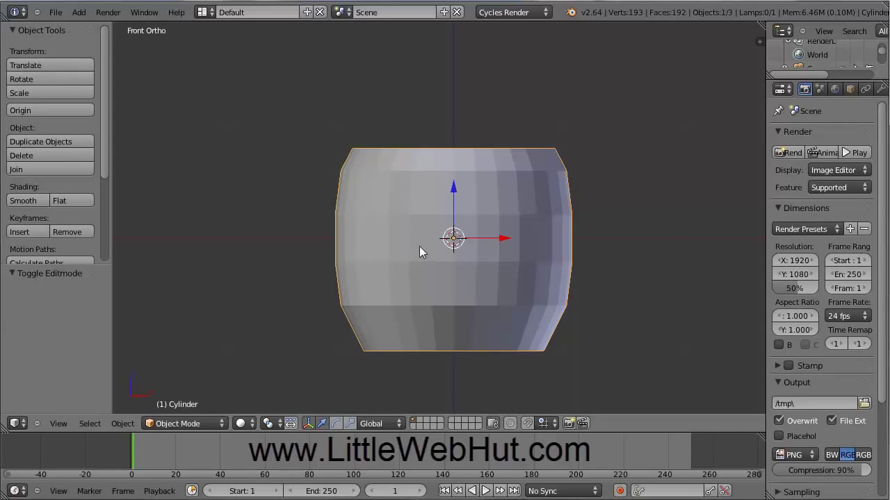
- Place the 3D cursor beside the cup at about X 3.2, level with its middle, and add a Path curve there
shift+middle_drag(421, 243, 205, 226)
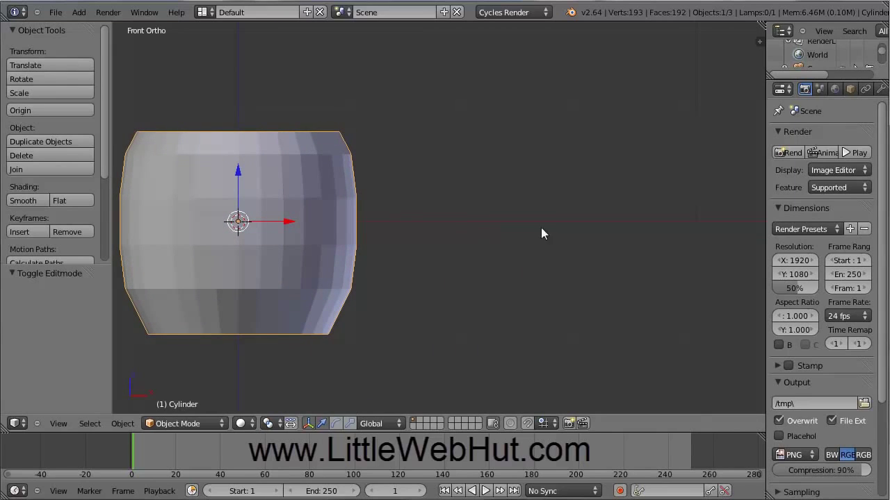
click(600, 223)
click(78, 13)
mouse_move(89, 40)
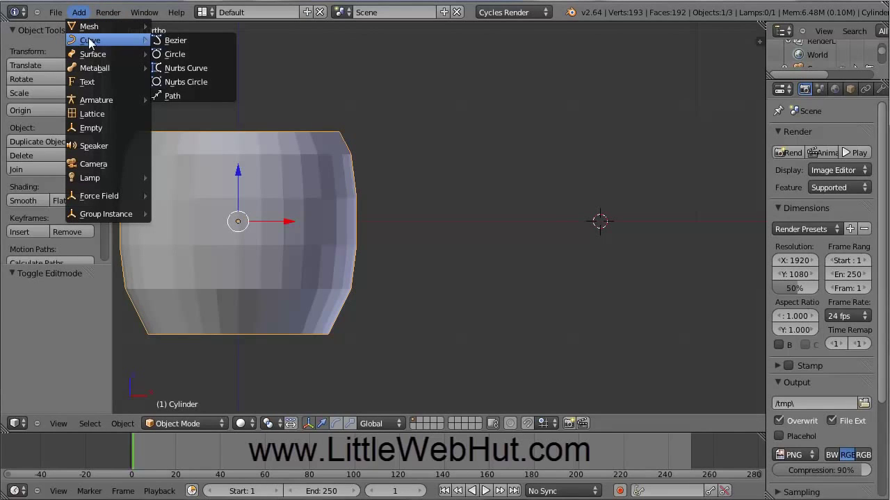
click(182, 96)
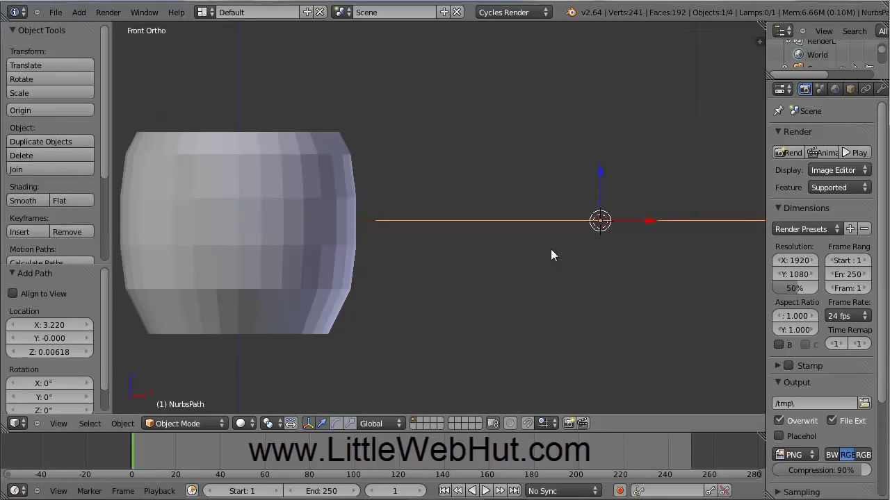
- Put the path in Edit Mode and move its end point nearest the cup upward and slightly toward the wall
scroll(547, 253, down, 1)
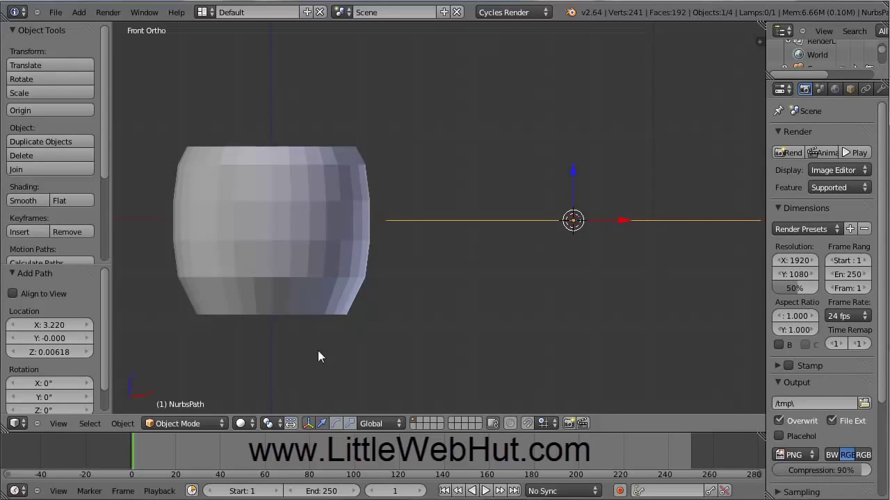
click(217, 423)
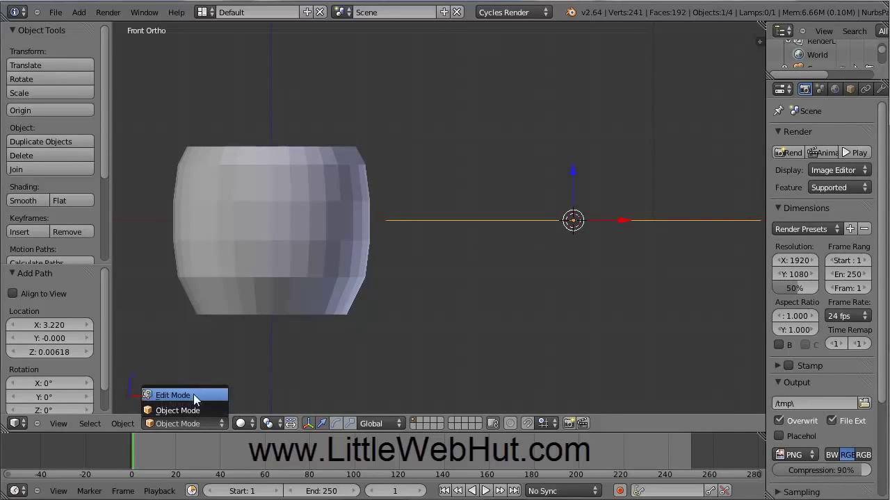
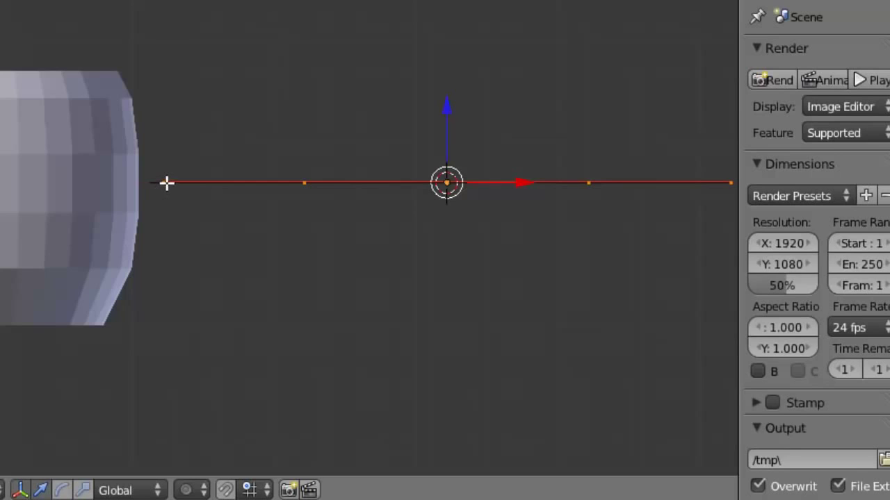
right_click(164, 184)
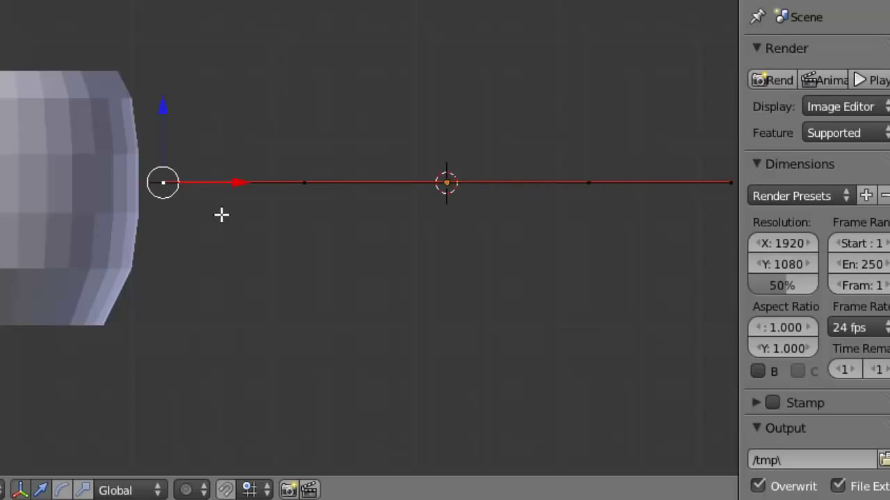
drag(163, 110, 161, 53)
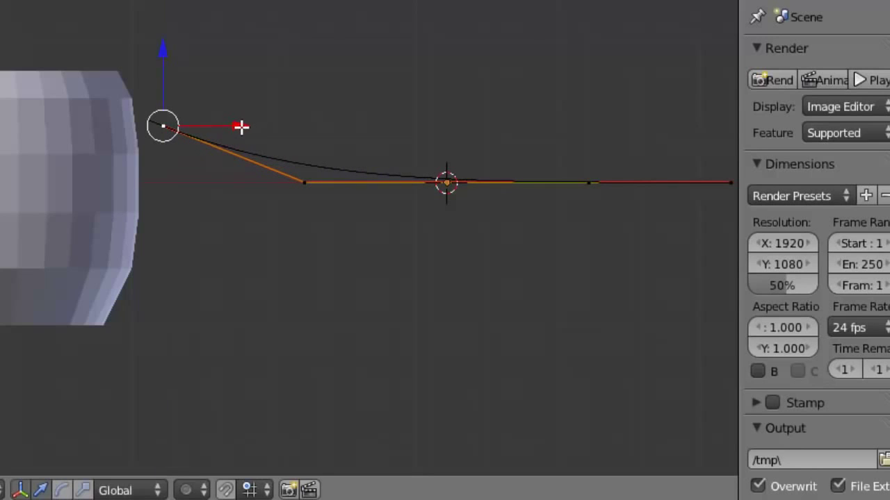
mouse_move(243, 126)
mouse_down()
mouse_move(294, 124)
mouse_move(235, 123)
mouse_up()
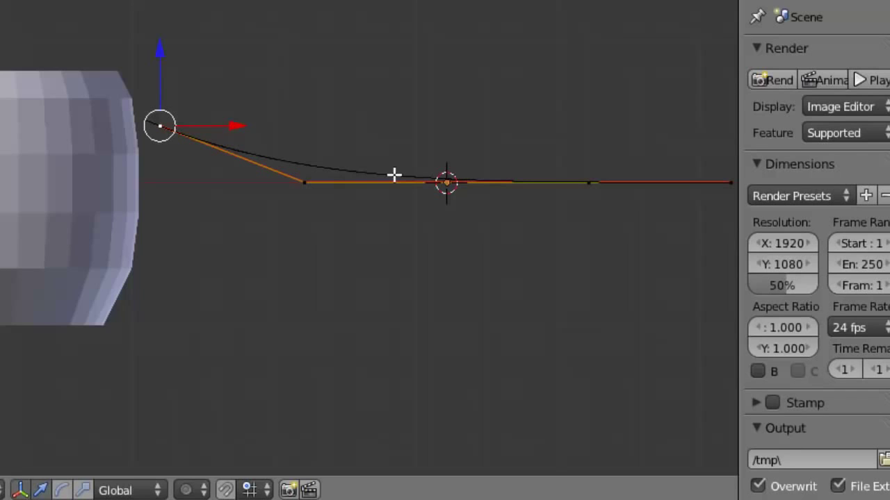
- Raise the path's second control point above the first one and shift it toward the cup
right_click(304, 184)
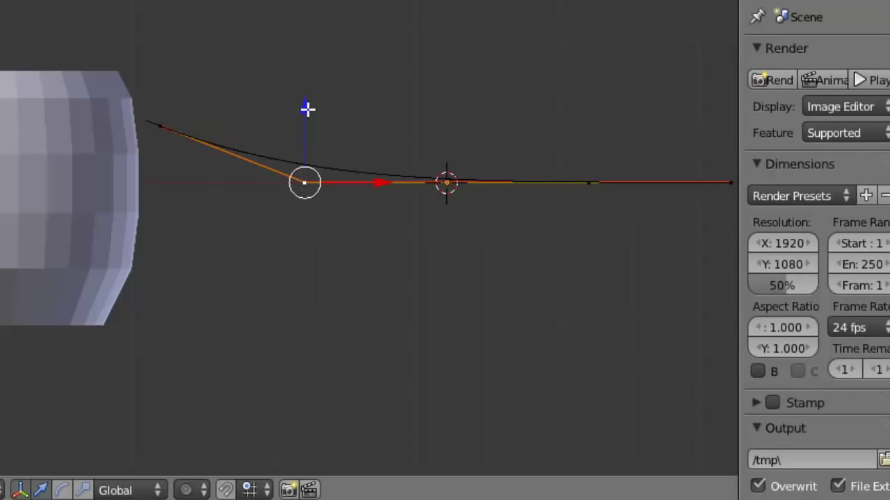
drag(308, 109, 296, 12)
drag(396, 90, 322, 84)
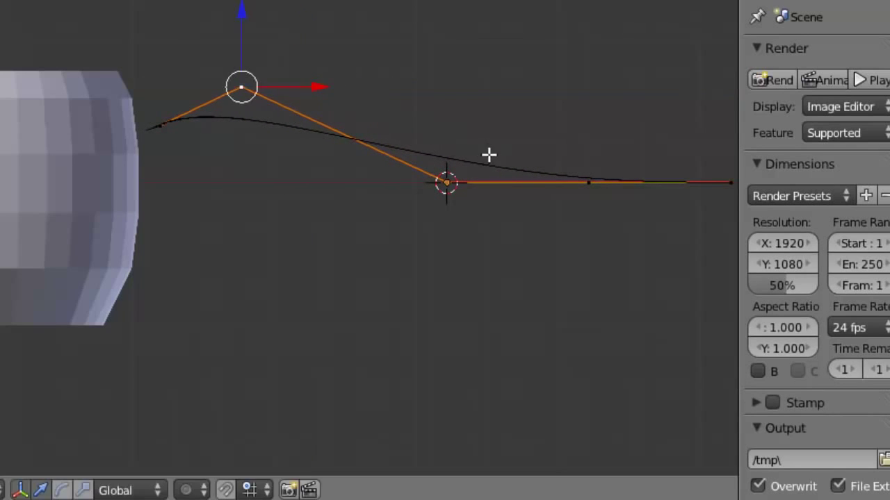
- Lower the path's far end point and bring it back beside the cup's wall, directly below the first point
right_click(729, 183)
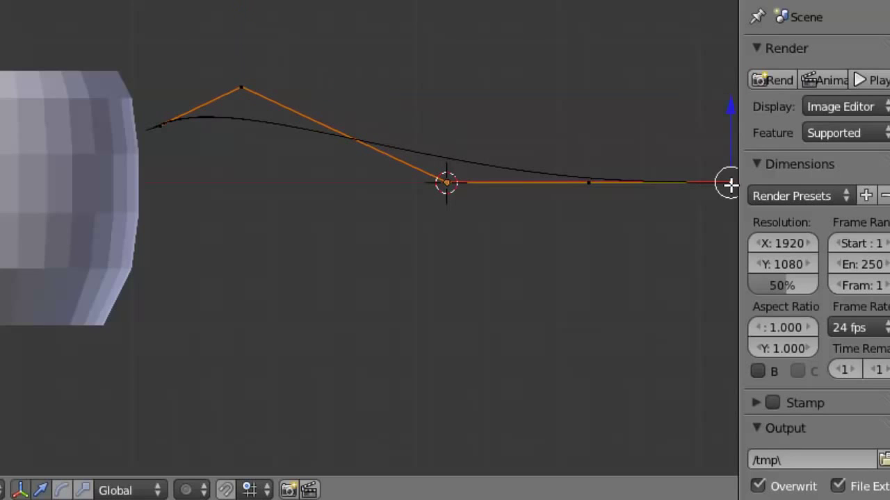
drag(732, 119, 715, 188)
scroll(660, 240, down, 1)
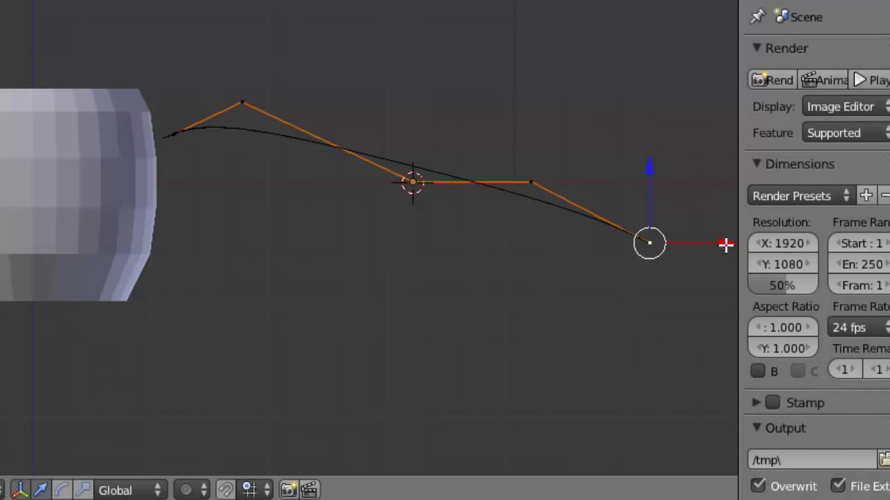
drag(727, 245, 243, 246)
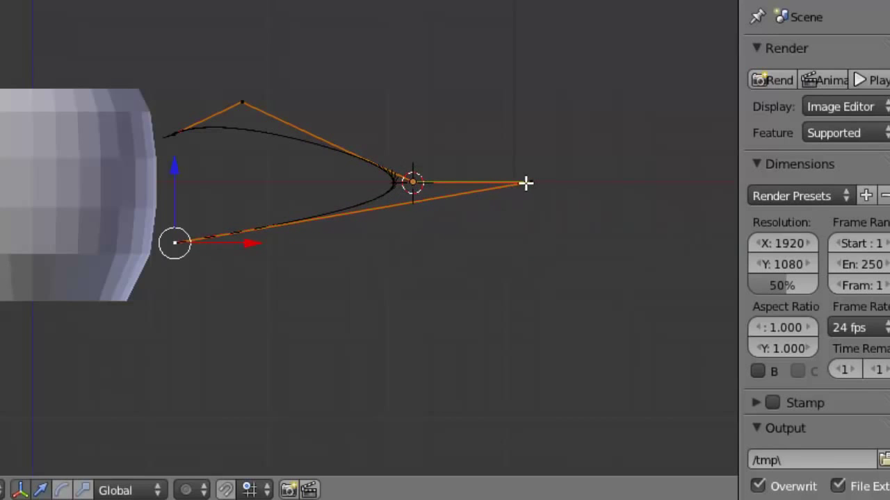
- Lower the path's fourth control point below the lower end point and move it in toward the cup, under the second point
right_click(526, 182)
drag(533, 103, 521, 194)
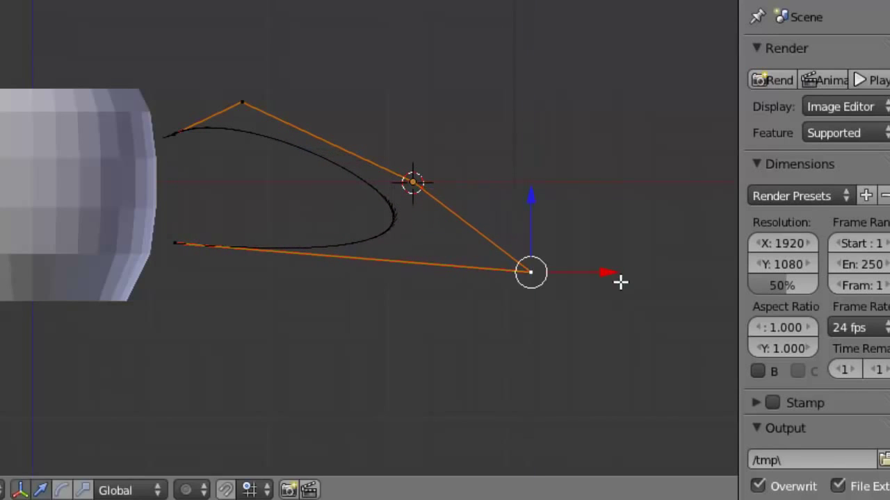
drag(610, 272, 331, 268)
- Move the path's middle control point about 0.91 along X toward the cup to round out the handle curve
right_click(413, 183)
drag(493, 183, 415, 184)
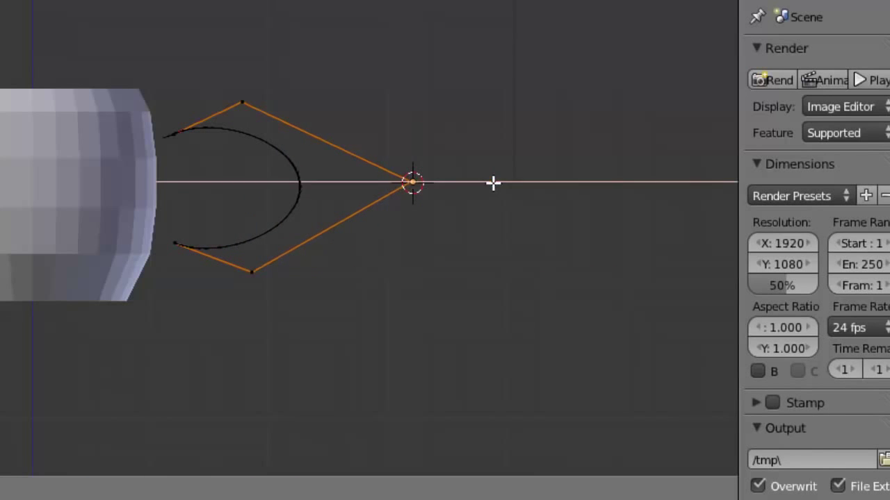
drag(464, 197, 428, 195)
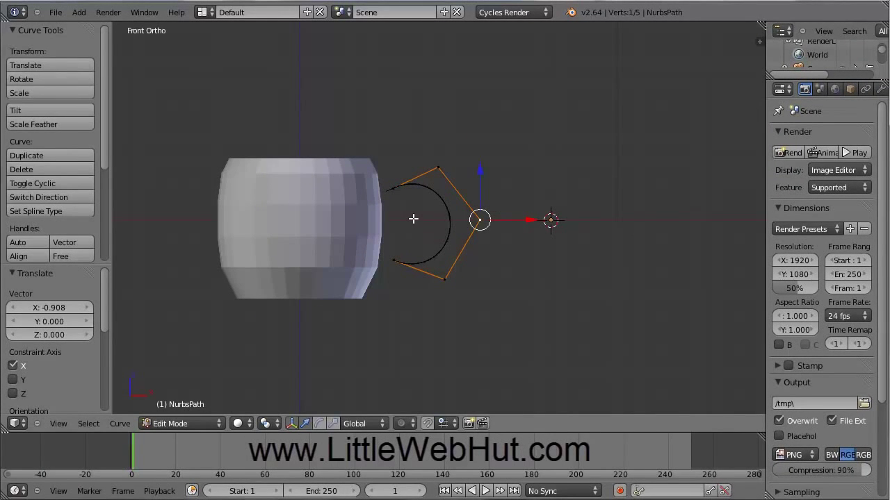
- Raise the path's lower end point beside the cup wall by about 0.11 along Z
scroll(413, 219, up, 4)
scroll(422, 215, up, 1)
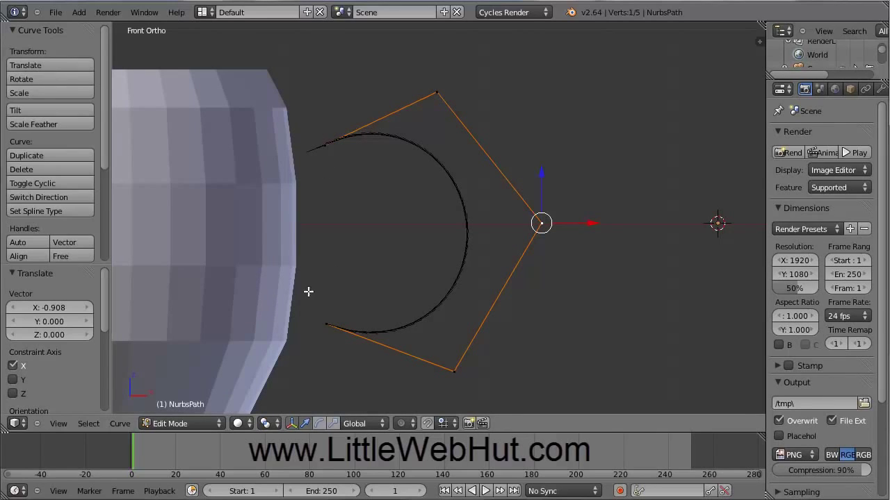
right_click(337, 202)
right_click(328, 324)
drag(323, 272, 321, 248)
- Shift the path's upper control point about 0.075 toward the cup and lower it by about 0.07
right_click(437, 92)
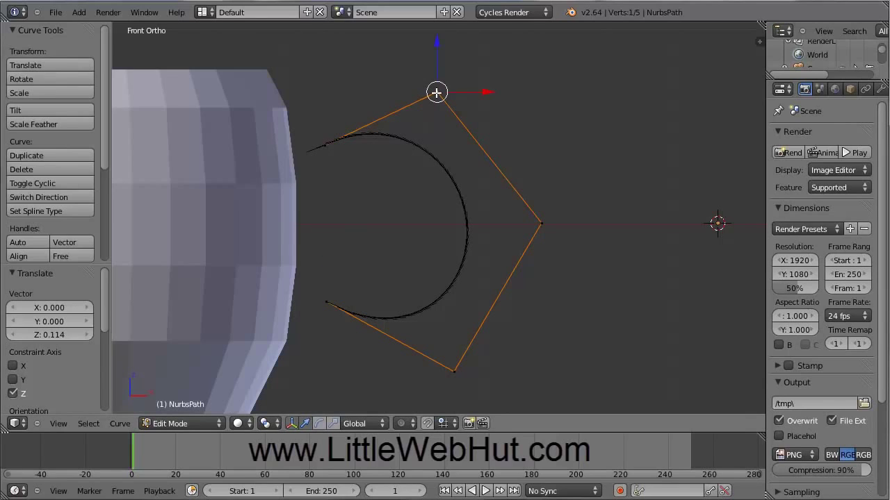
drag(486, 91, 472, 93)
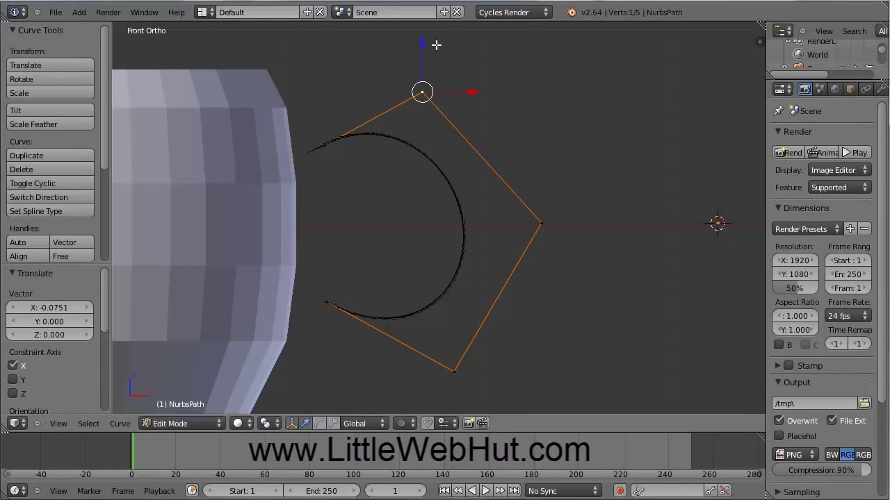
drag(420, 40, 421, 54)
- Move the path's lower control point toward the cup, directly under the upper one, and raise it by about 0.165
right_click(453, 371)
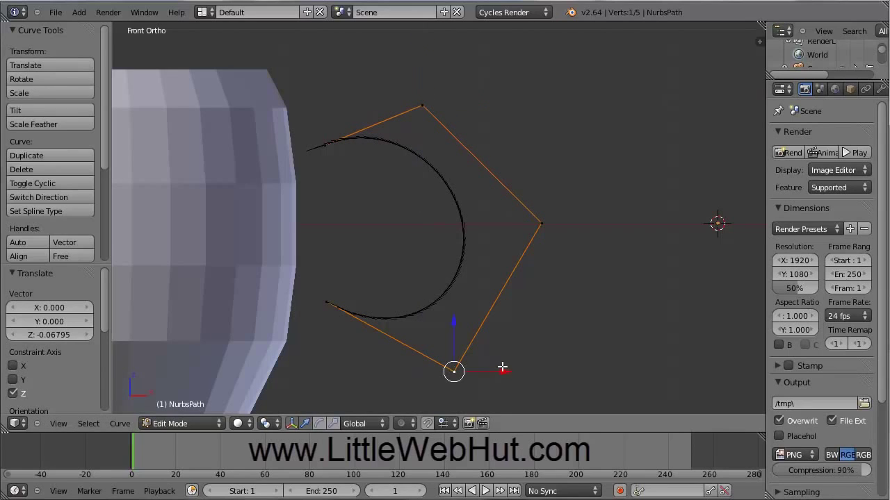
drag(505, 371, 470, 372)
drag(424, 322, 422, 291)
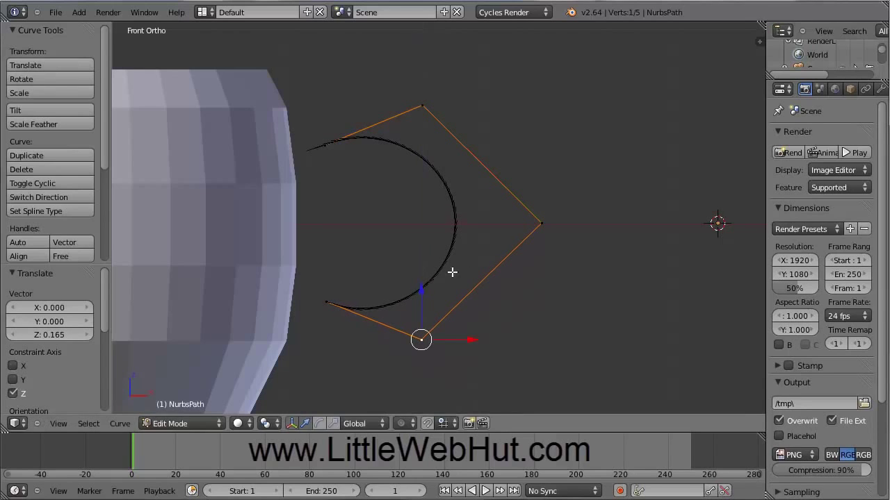
- Move the path's middle control point about 0.41 closer to the cup and return to Object Mode
right_click(541, 223)
drag(589, 223, 511, 223)
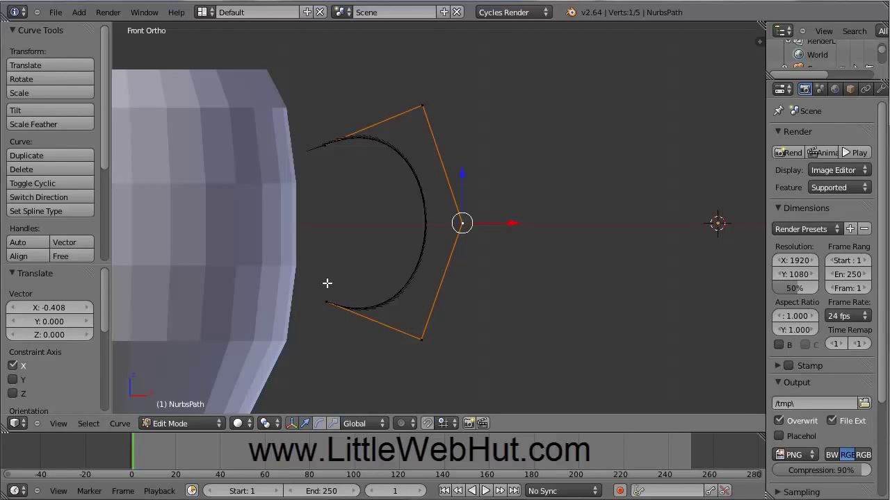
click(213, 422)
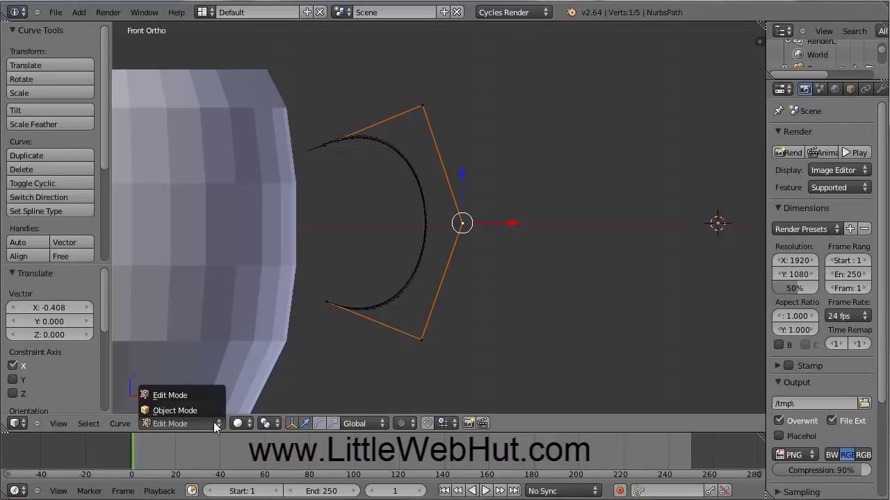
click(201, 410)
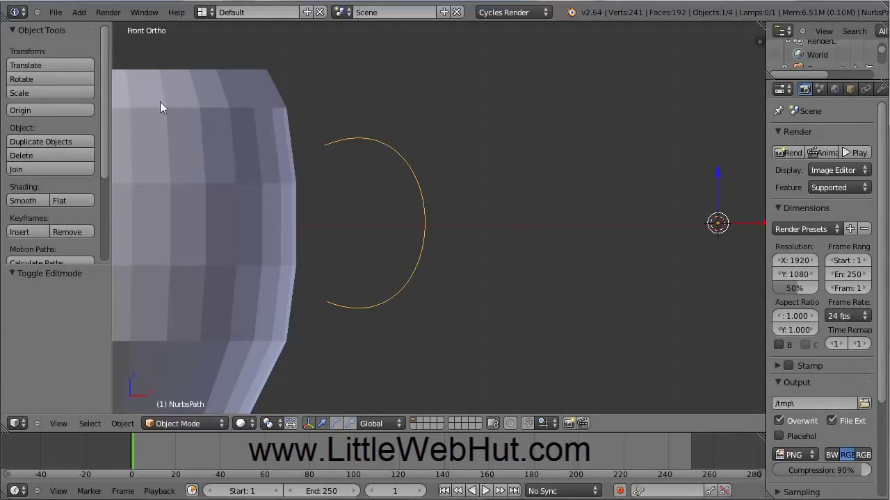
- Add a Bezier circle curve at the 3D cursor and scale it by 0.2
click(79, 12)
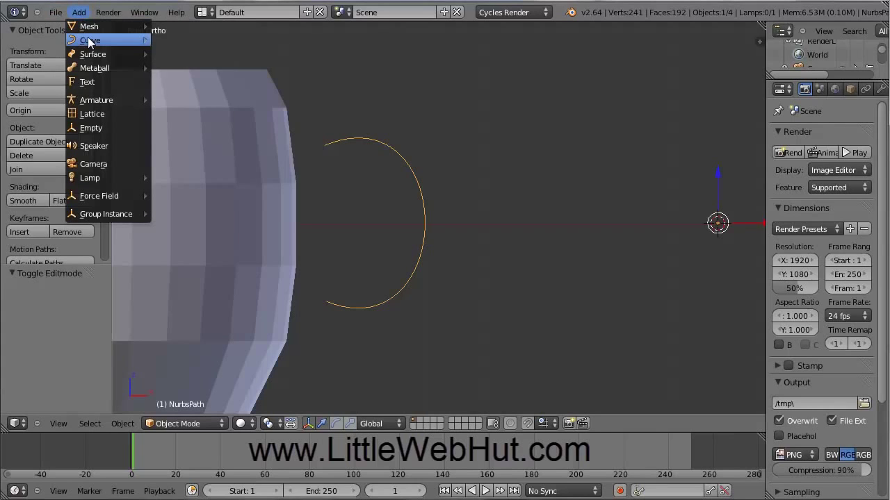
mouse_move(94, 42)
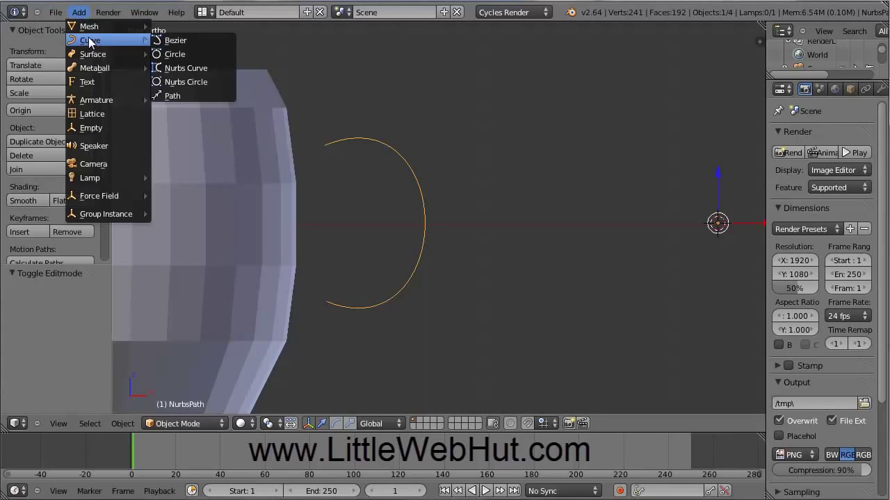
click(185, 54)
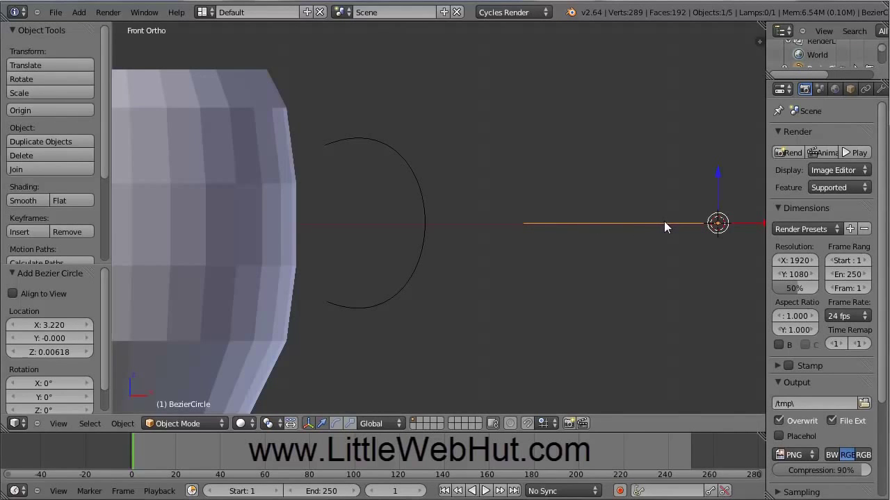
middle_drag(664, 221, 642, 244)
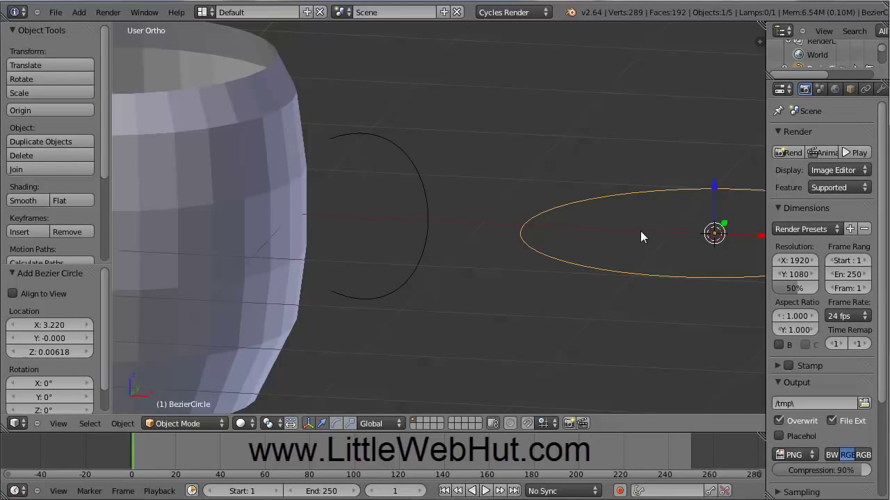
key(s)
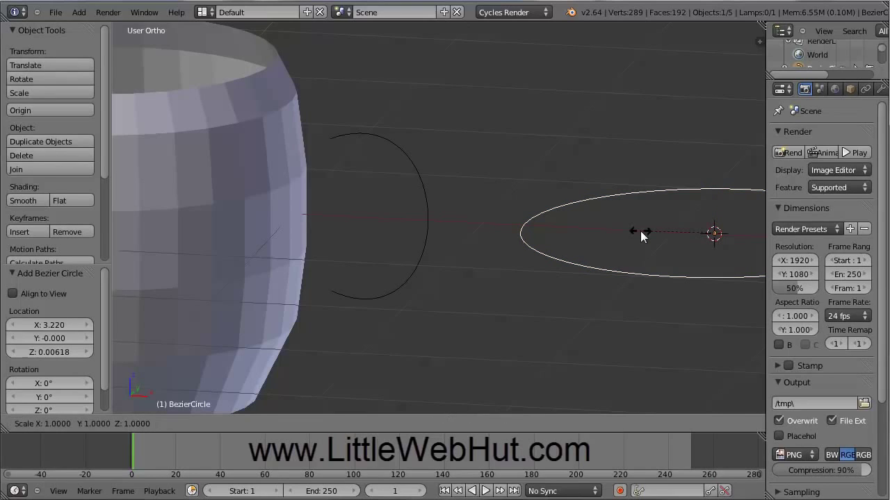
text(0.2)
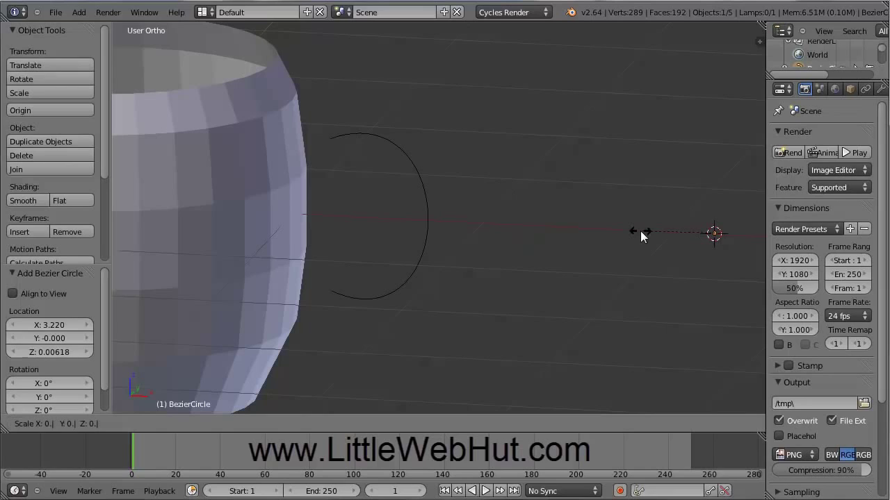
key(Return)
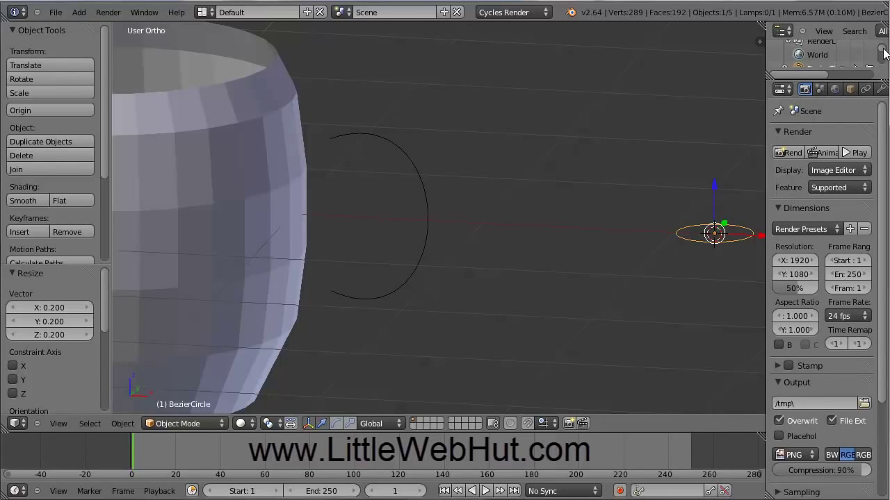
- Bring the BezierCircle entry into view in the Outliner and widen that area so the full object name can be read
scroll(885, 55, down, 1)
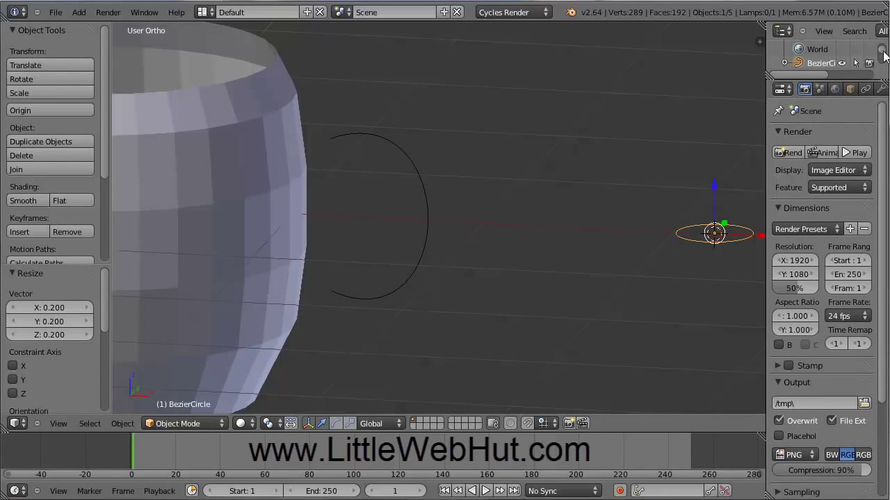
scroll(885, 54, down, 1)
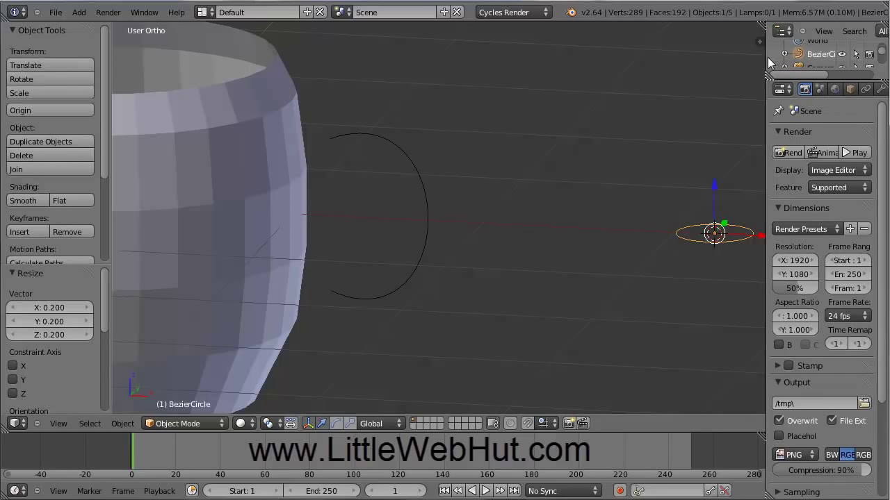
drag(765, 58, 729, 62)
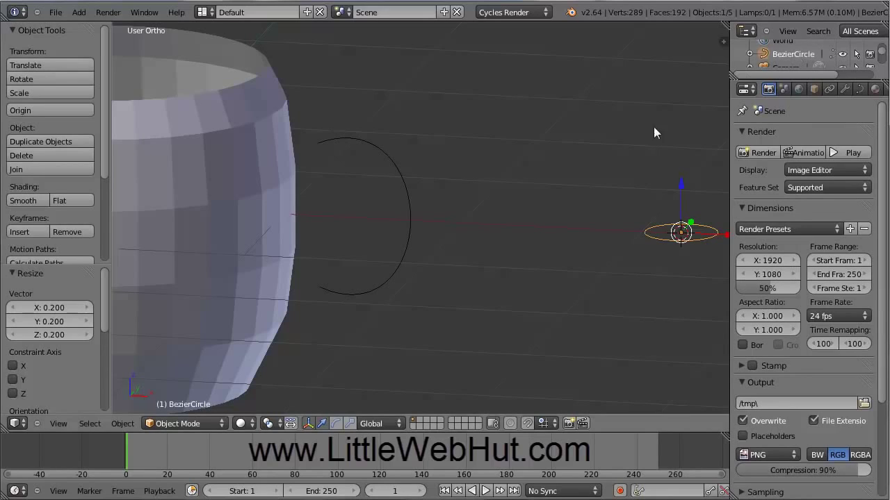
- Select the handle path and set its bevel object to BezierCircle
right_click(410, 218)
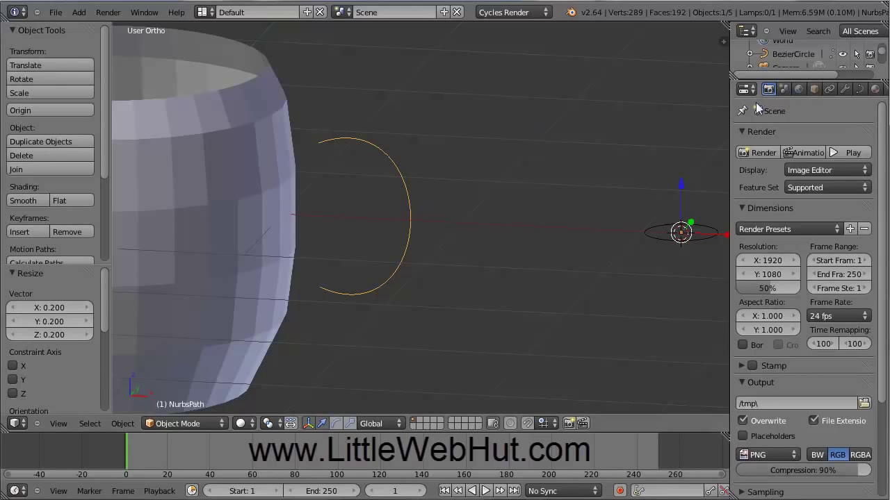
click(860, 90)
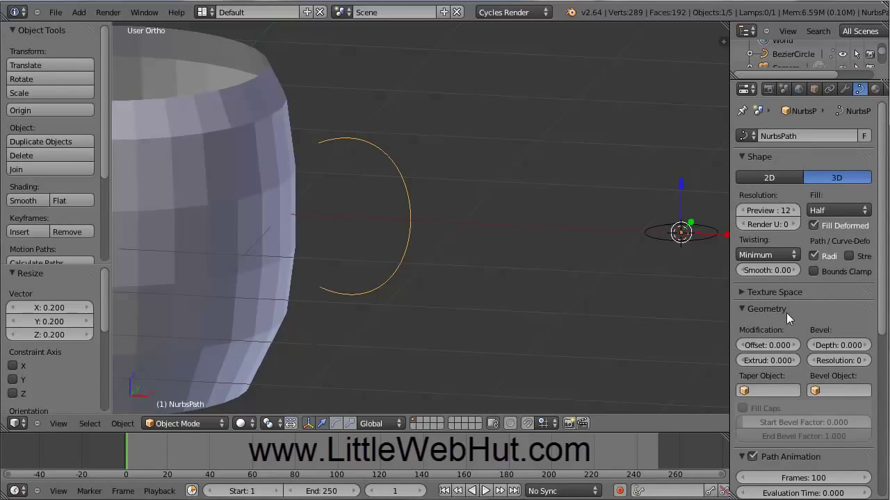
click(821, 392)
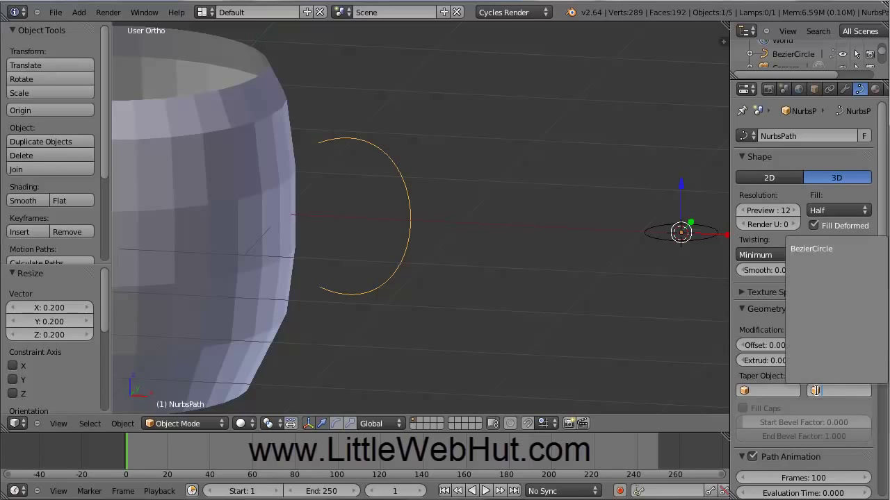
click(820, 248)
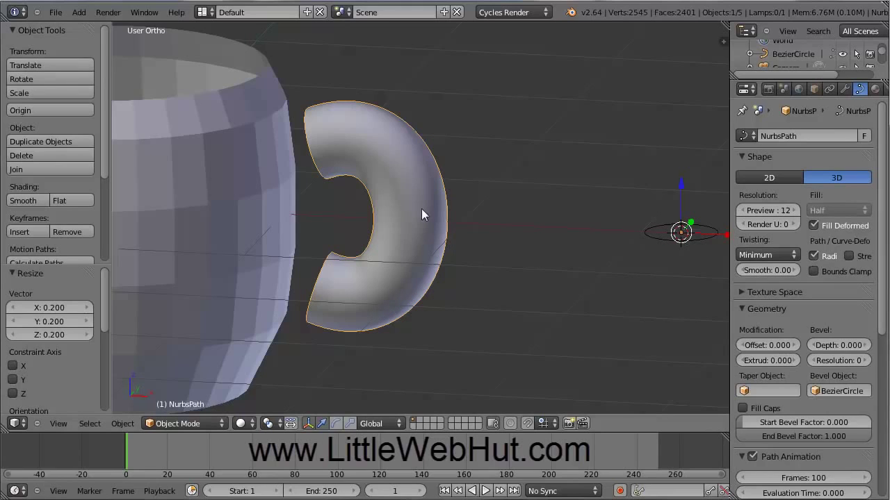
- Select the Bezier circle and reduce its Preview U resolution to 1
right_click(664, 237)
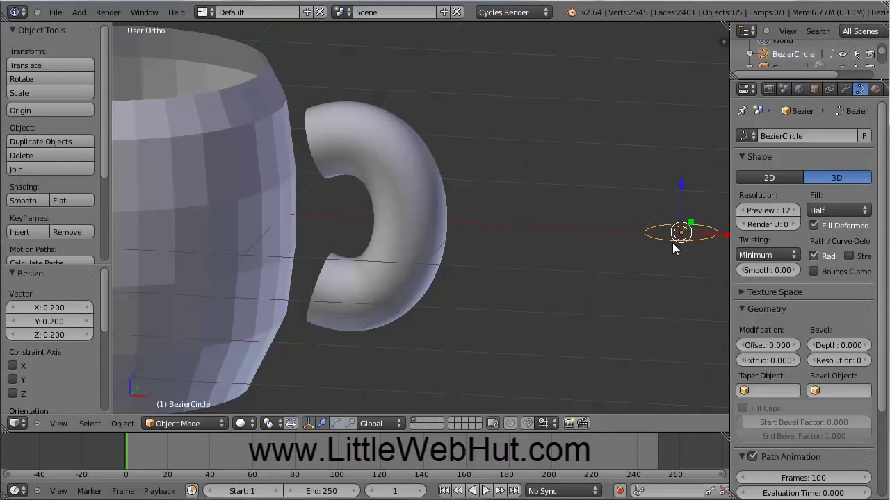
click(741, 210)
click(741, 210)
click(741, 210)
click(742, 210)
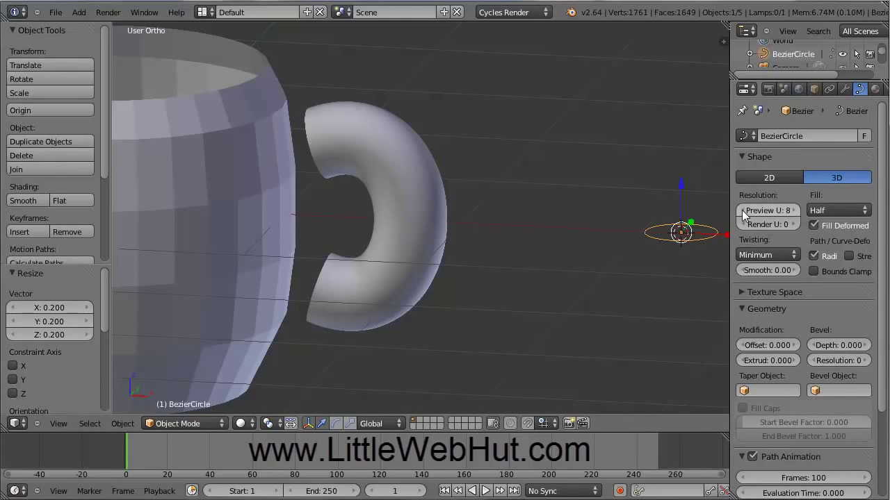
click(742, 210)
click(742, 210)
click(741, 209)
click(742, 210)
click(742, 210)
click(742, 210)
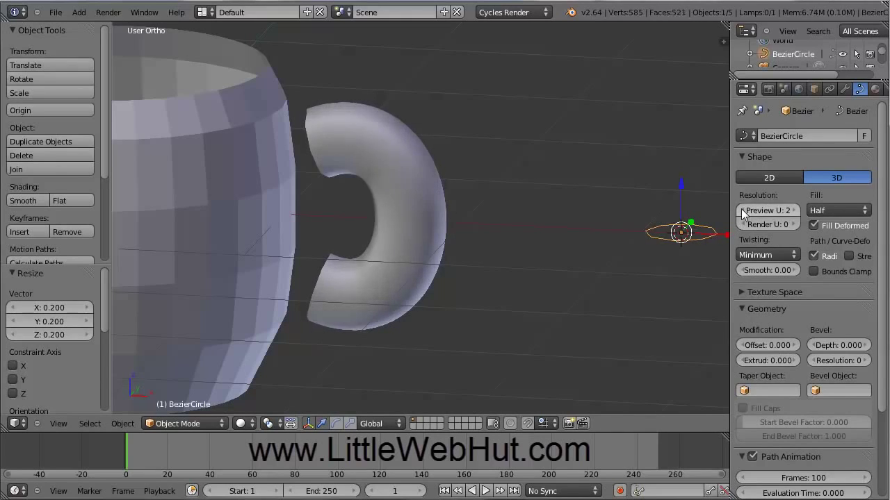
click(741, 210)
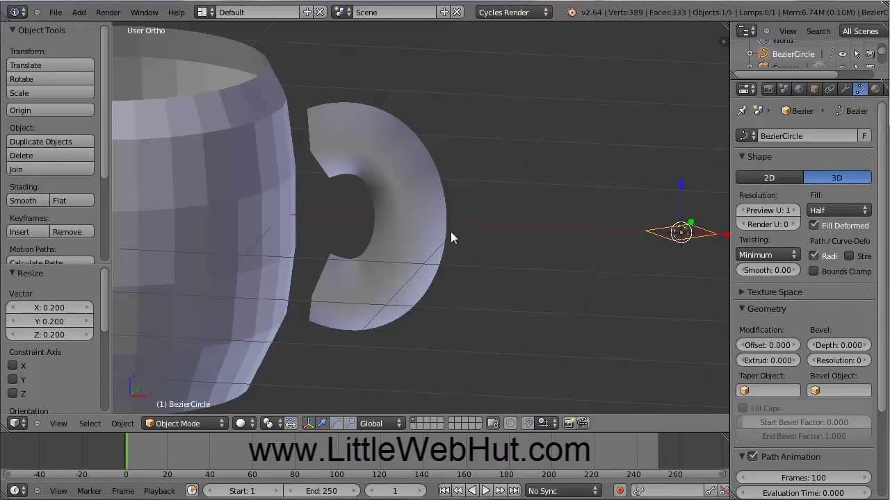
- Select the beveled handle and convert it from a curve to a mesh
middle_drag(424, 236, 471, 227)
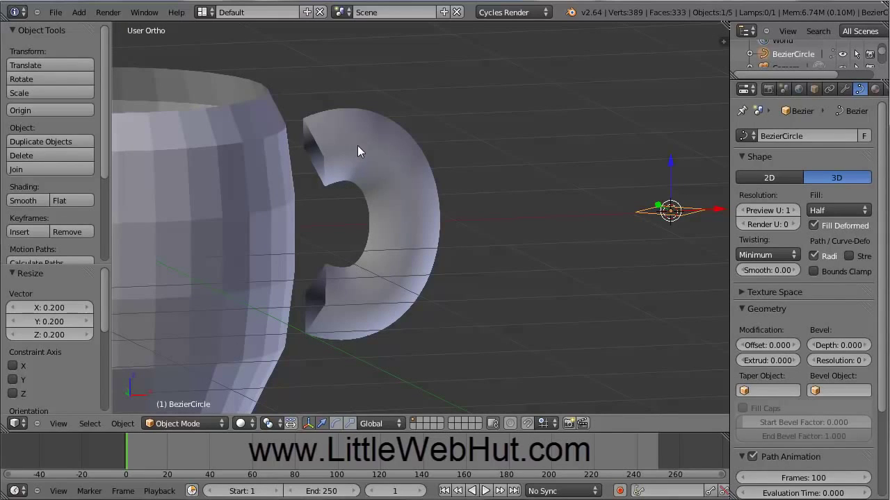
right_click(403, 161)
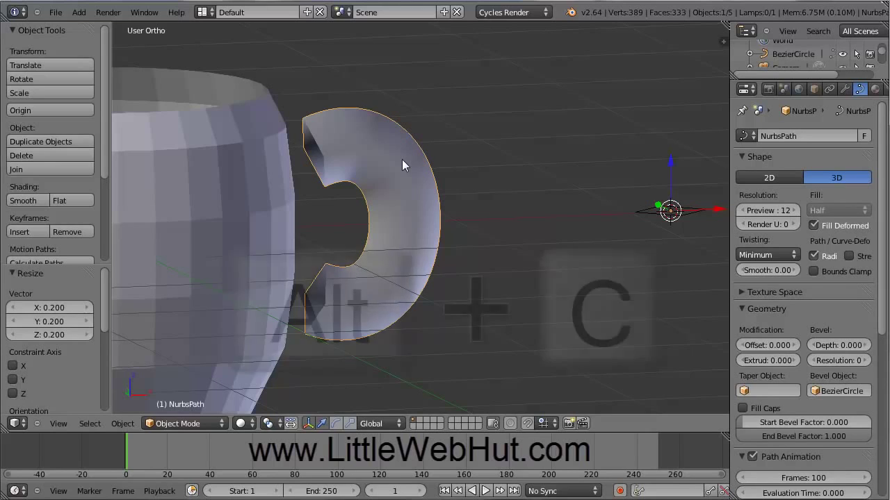
key(alt+c)
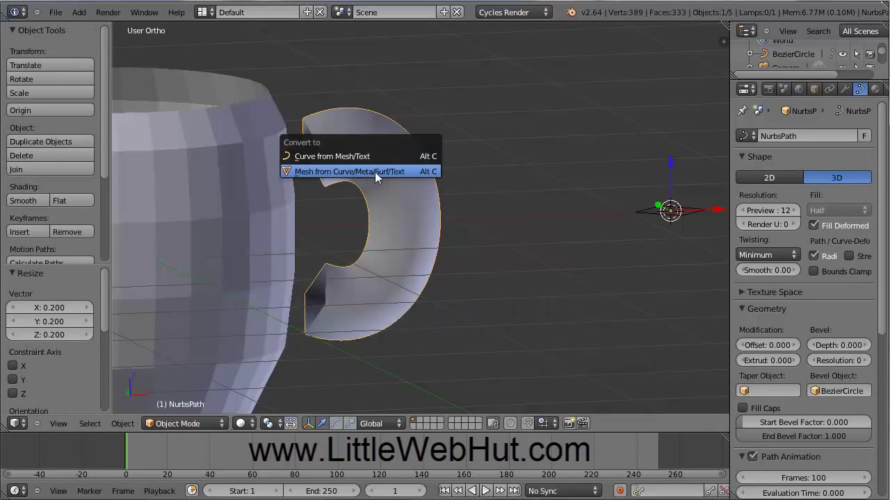
click(369, 172)
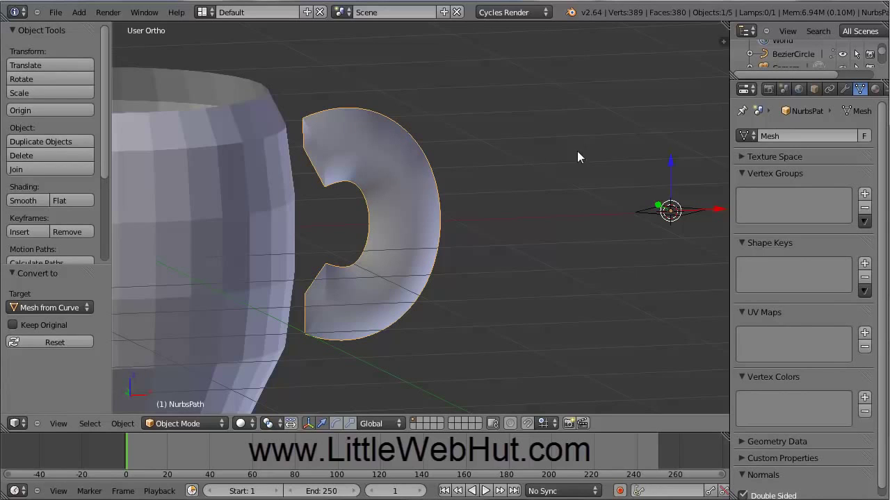
- Delete the Bezier circle that served as the handle's bevel object
right_click(646, 213)
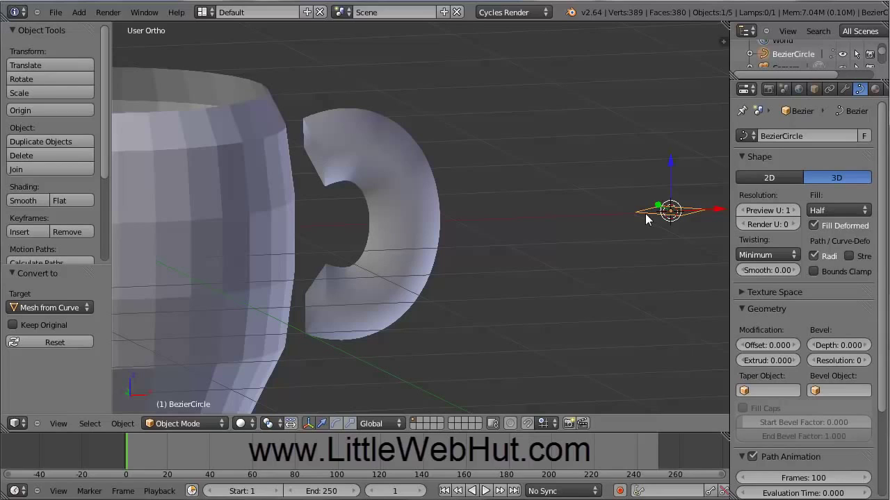
key(x)
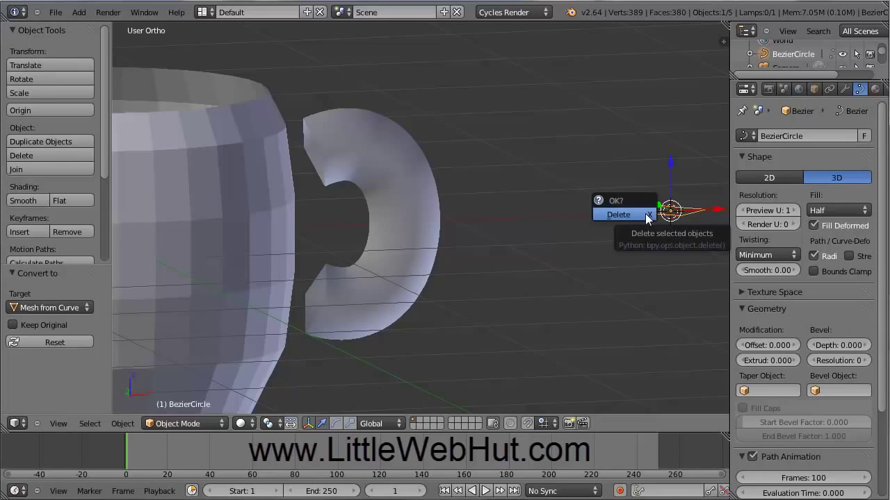
click(632, 214)
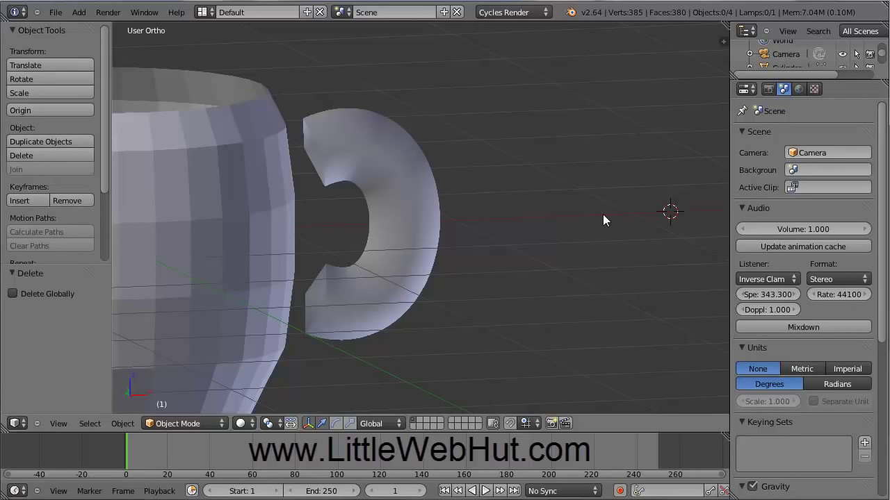
- Check the cup and handle from above, and in front view move the cup about 0.049 along X toward the handle
key(KP_7)
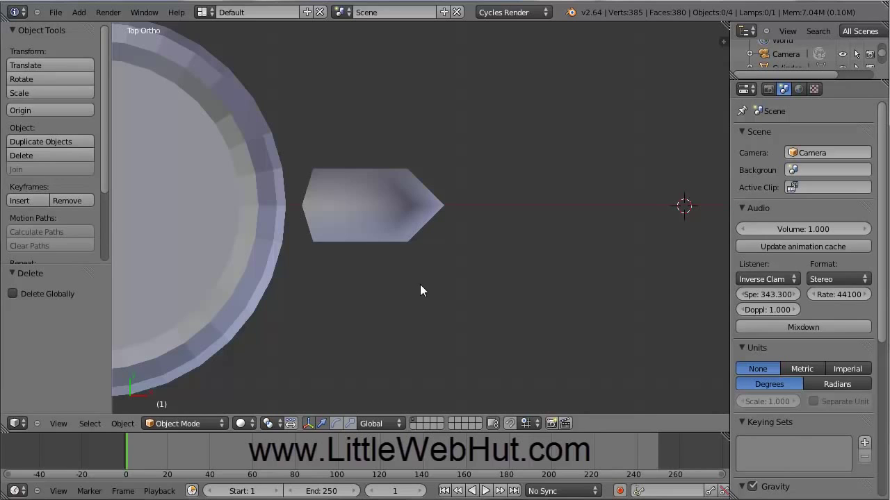
shift+middle_drag(420, 284, 657, 296)
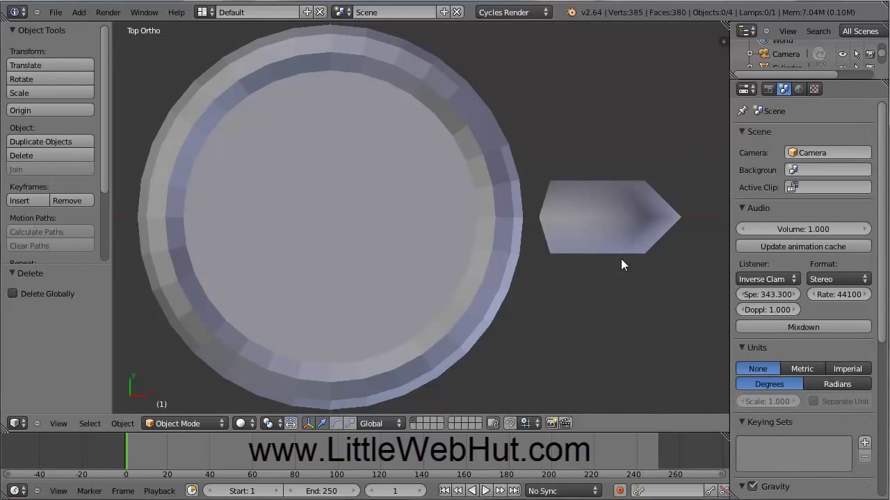
key(KP_1)
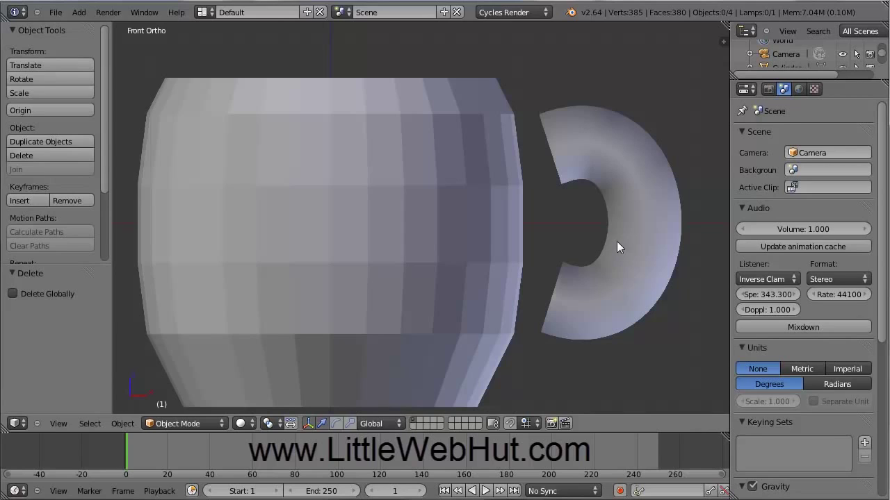
right_click(330, 220)
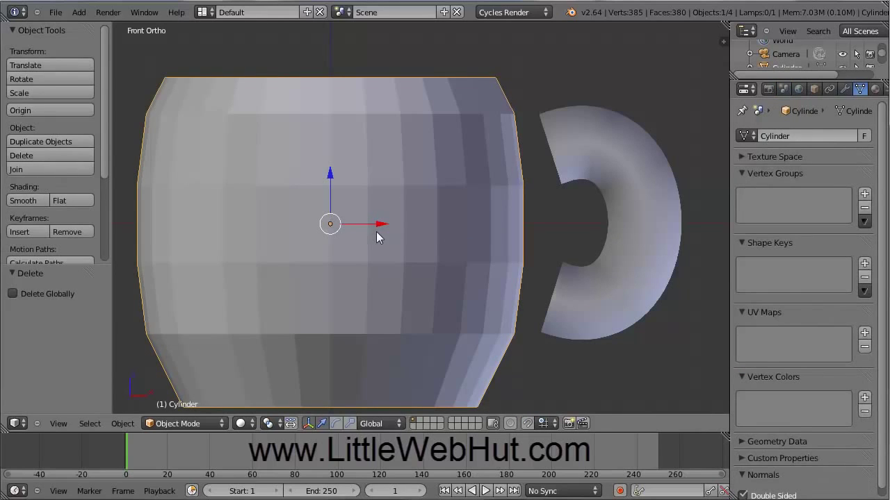
drag(379, 224, 388, 223)
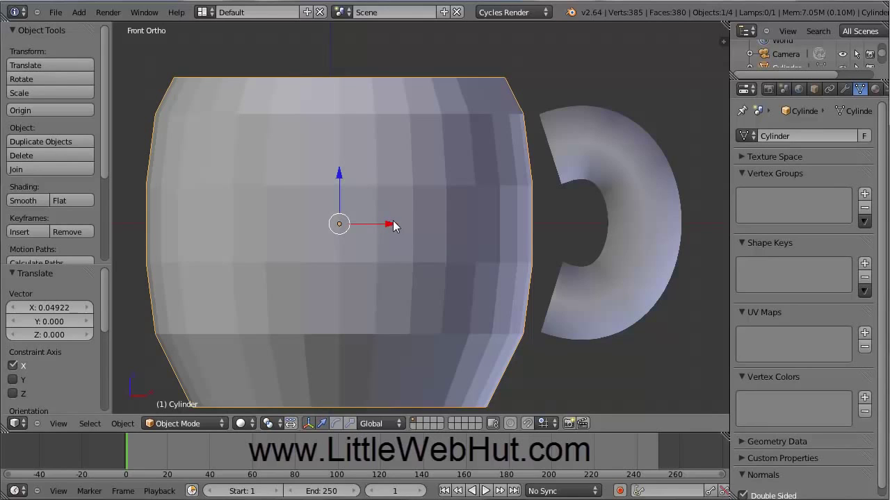
- Join the cup and the handle into a single mesh object and enter Edit Mode
shift+right_click(614, 148)
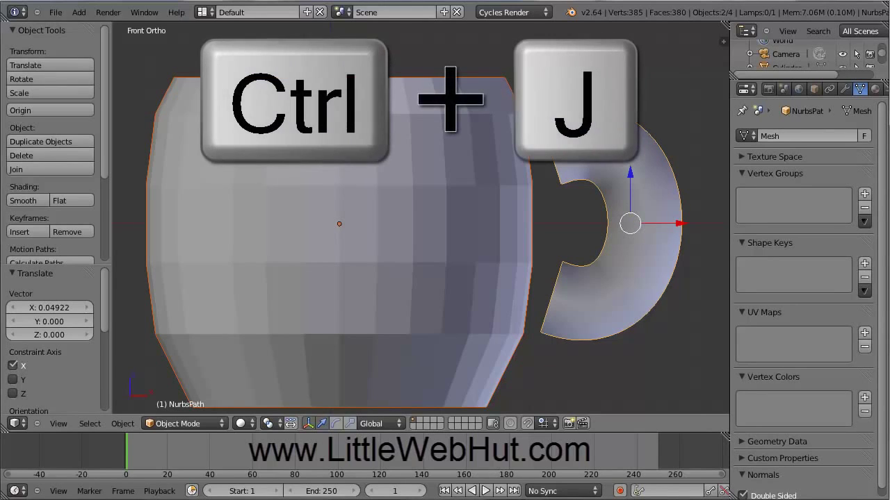
key(ctrl+j)
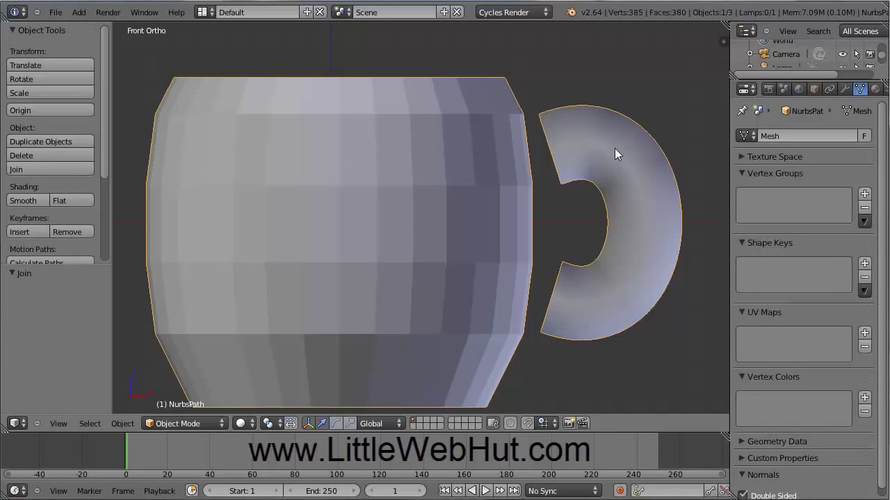
click(204, 423)
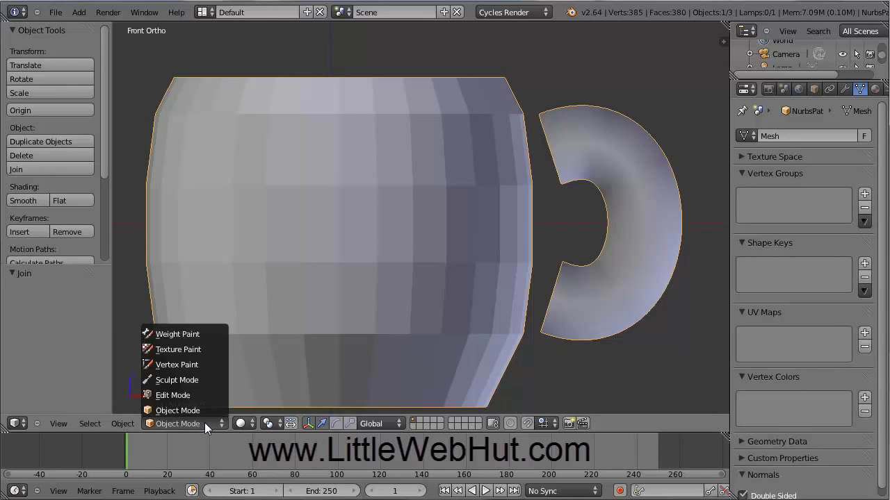
click(191, 395)
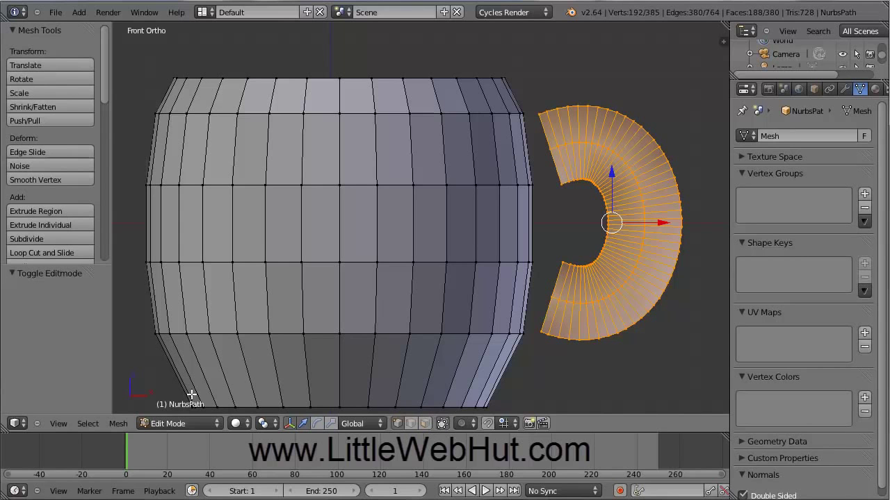
- In face selection mode, delete the two adjacent cup faces behind the upper end of the handle
key(a)
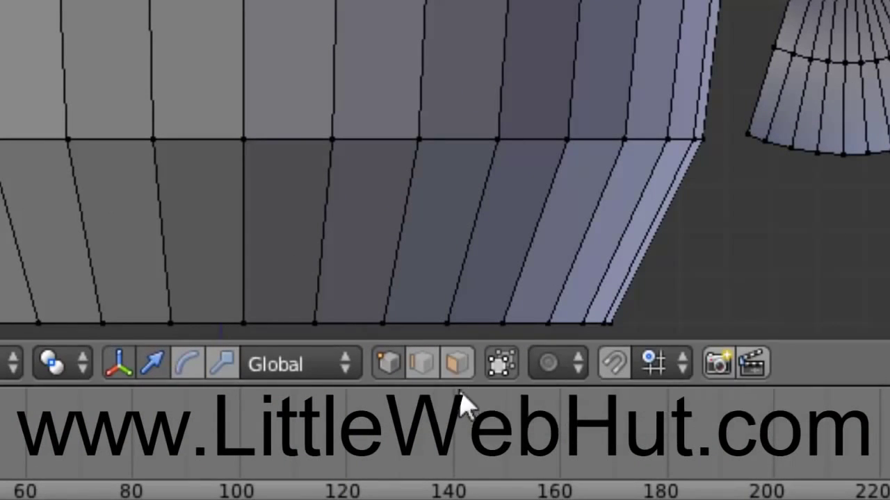
click(461, 367)
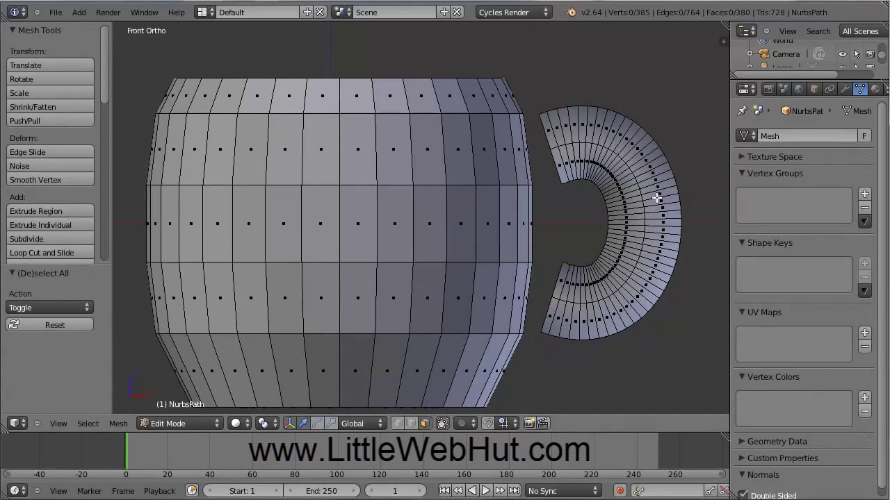
middle_drag(656, 189, 511, 245)
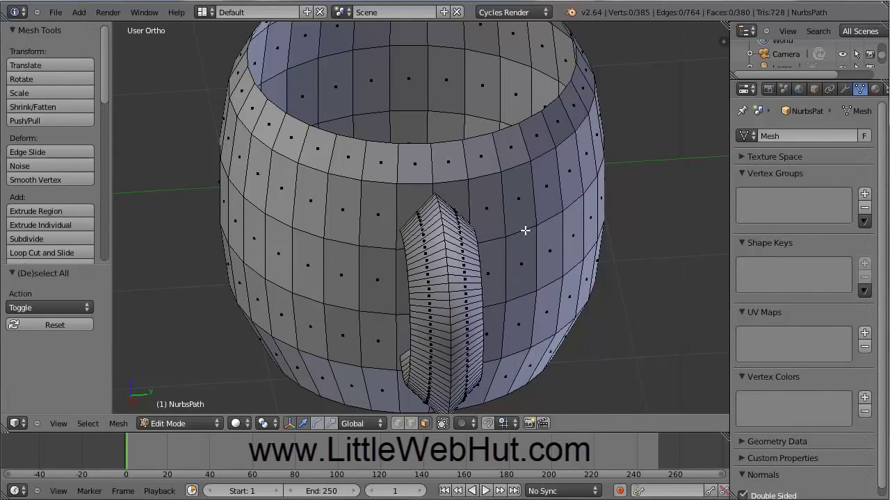
right_click(412, 198)
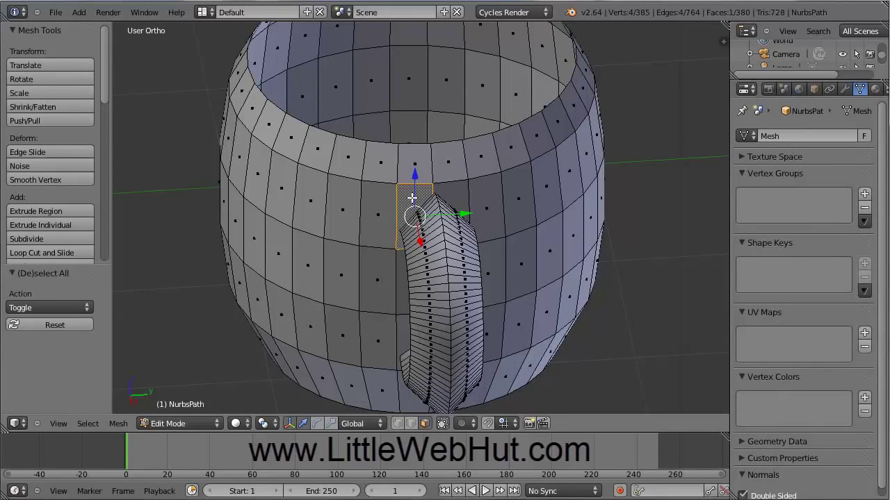
shift+right_click(455, 195)
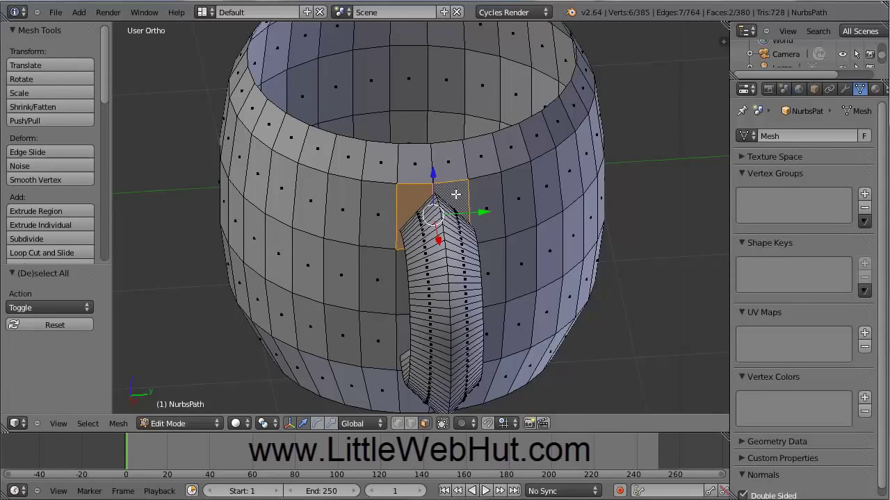
key(x)
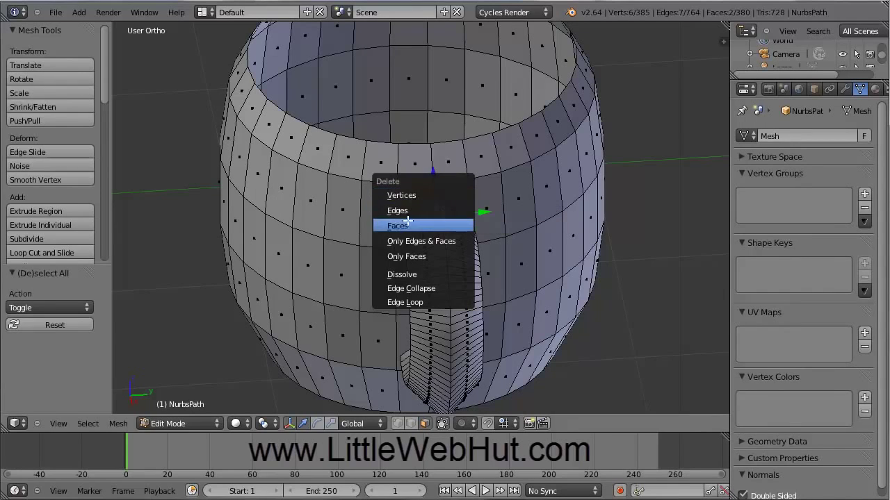
click(438, 227)
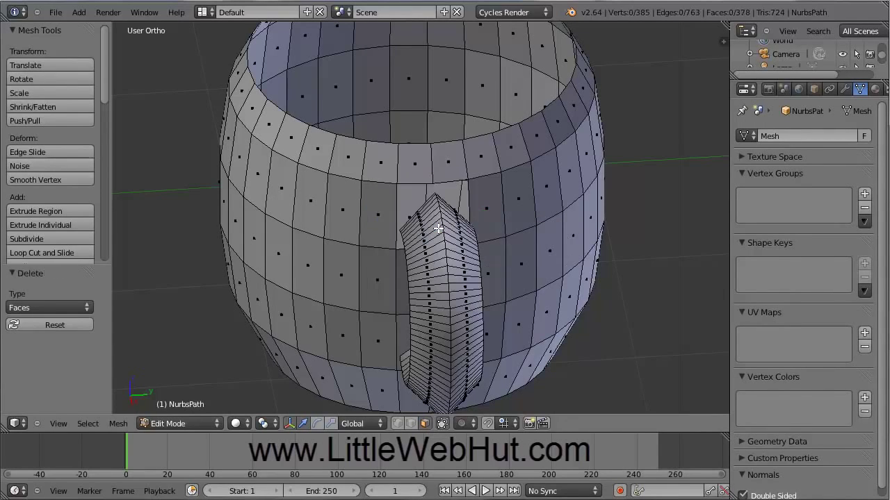
- Delete the two adjacent cup faces behind the lower end of the handle
middle_drag(387, 287, 390, 183)
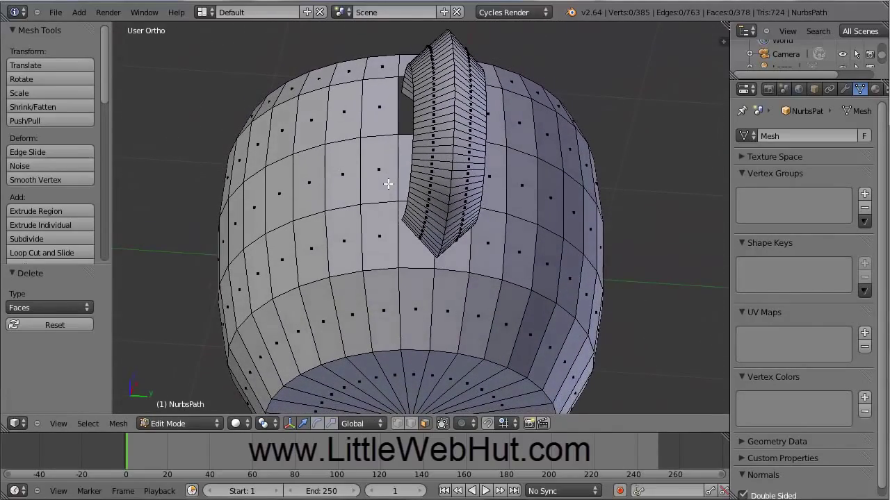
right_click(416, 251)
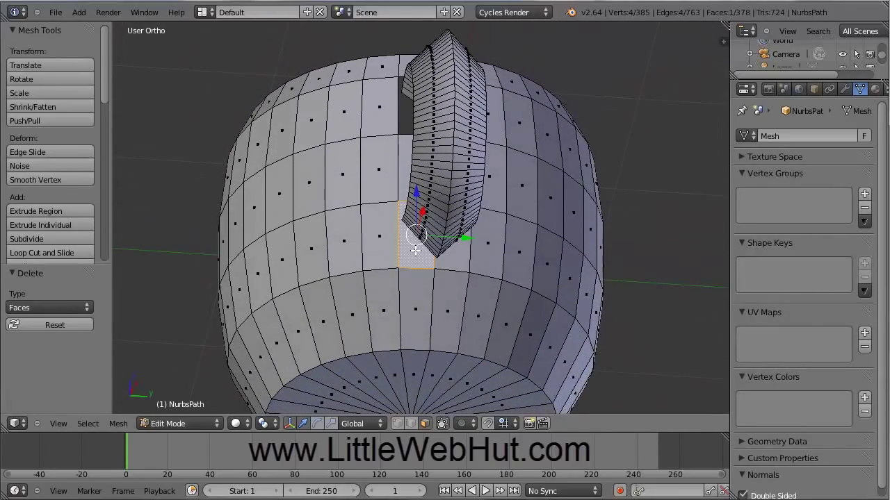
shift+right_click(459, 257)
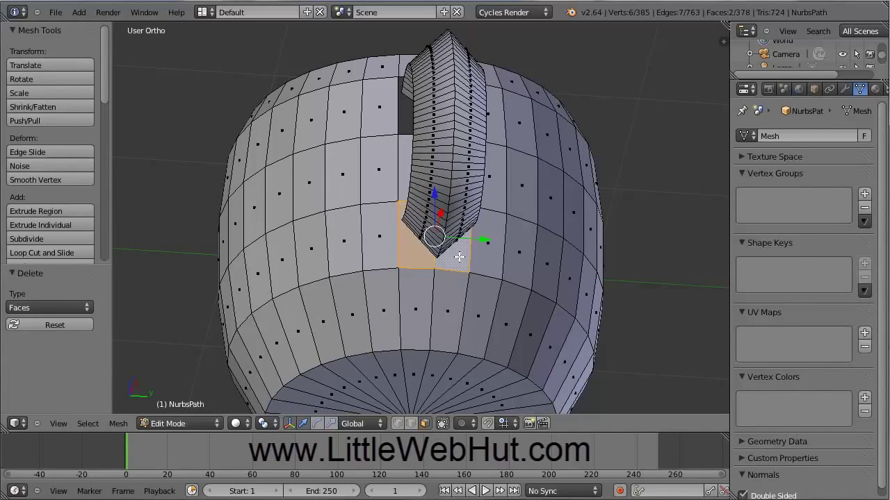
key(x)
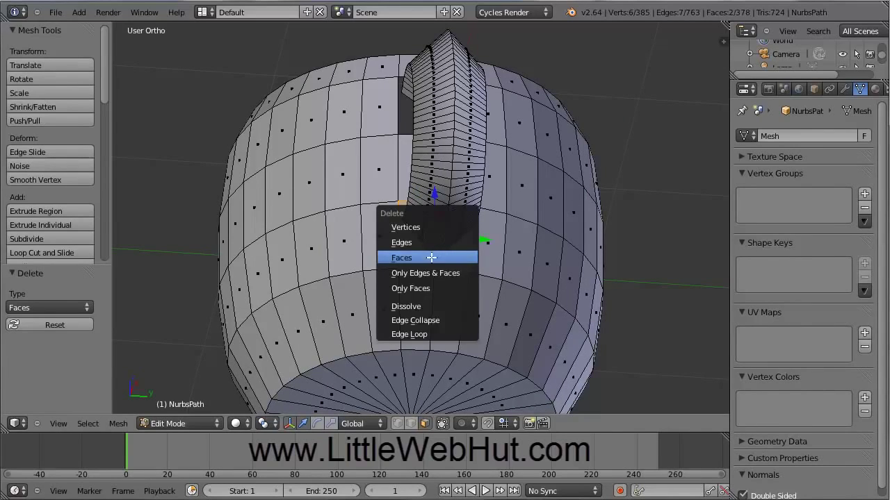
click(431, 258)
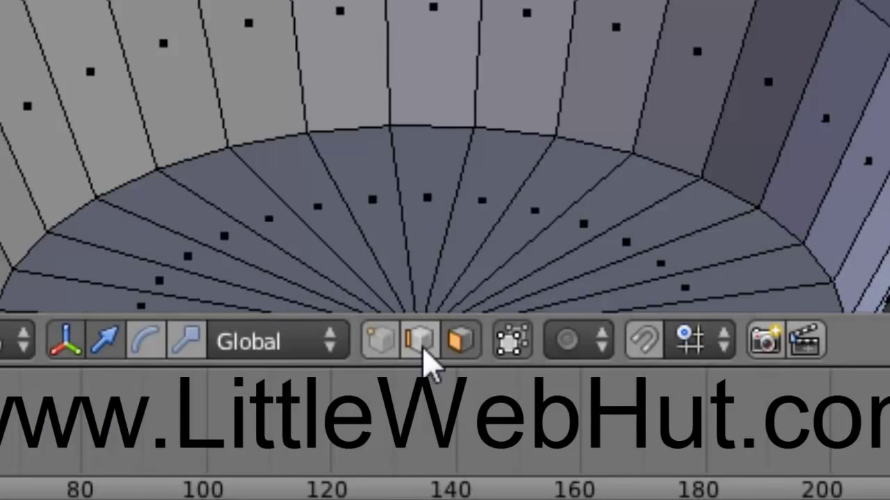
- In edge selection mode, create a face joining one upper edge of the handle's upper end to the hole's adjacent top and side edges
click(421, 350)
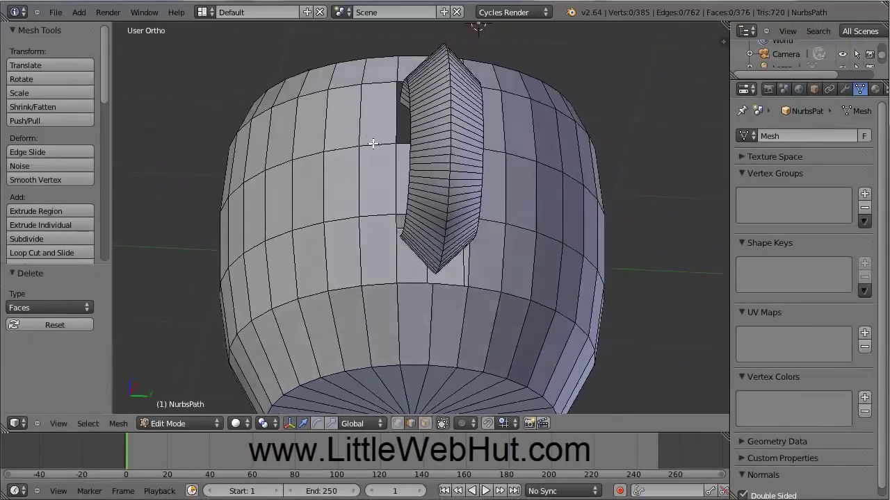
middle_drag(378, 141, 403, 246)
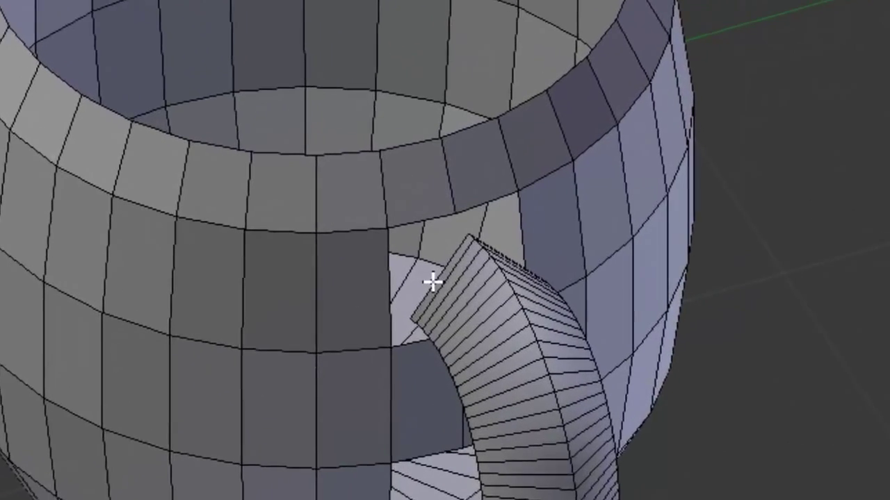
alt+right_click(450, 236)
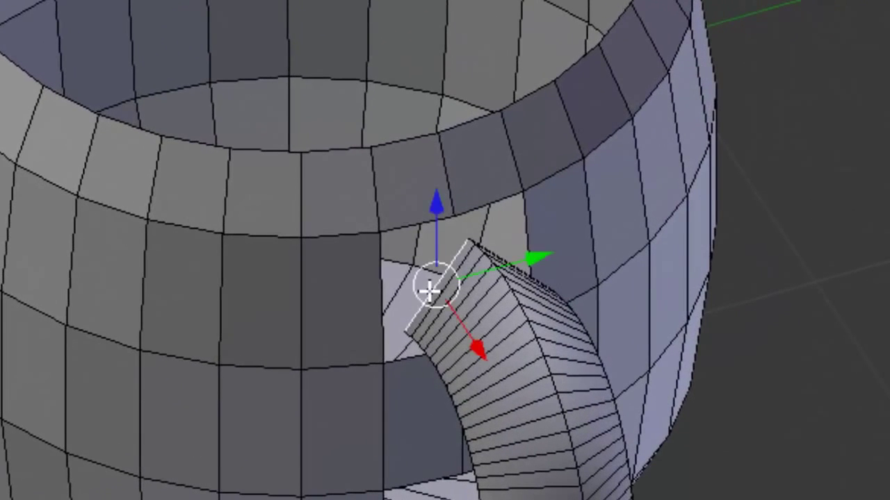
alt+right_click(407, 229)
right_click(384, 275)
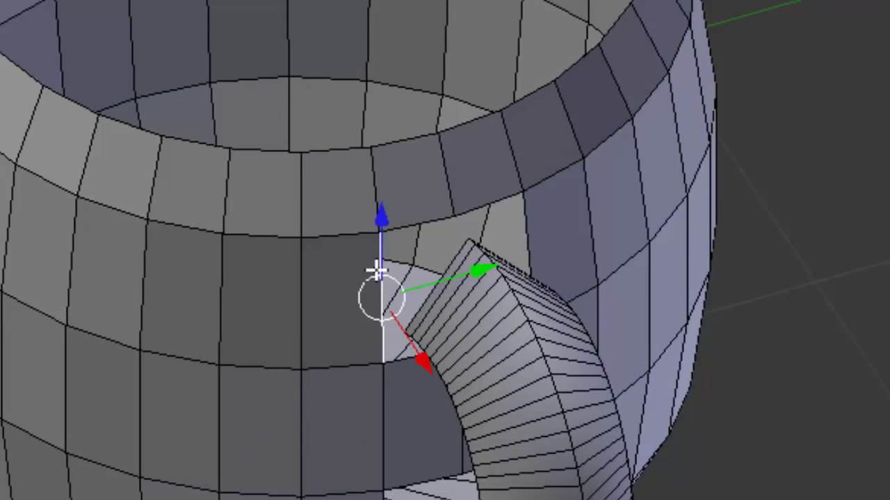
alt+right_click(431, 289)
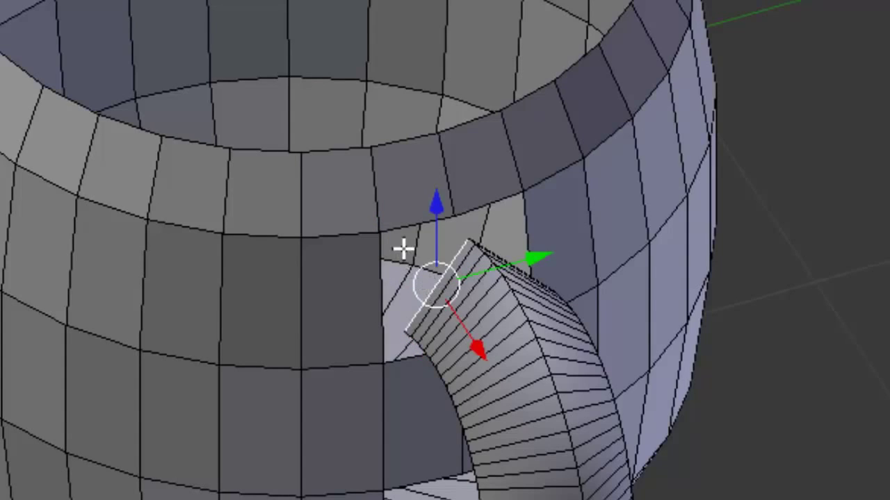
shift+right_click(405, 226)
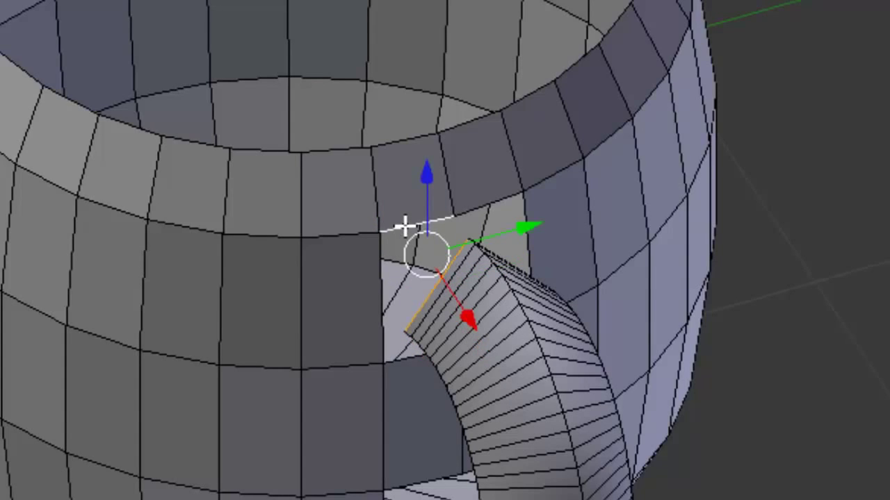
shift+right_click(381, 276)
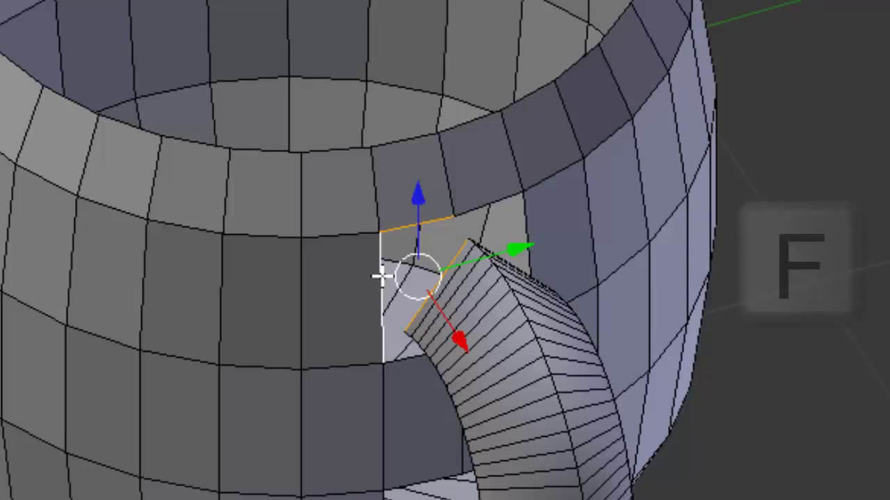
key(f)
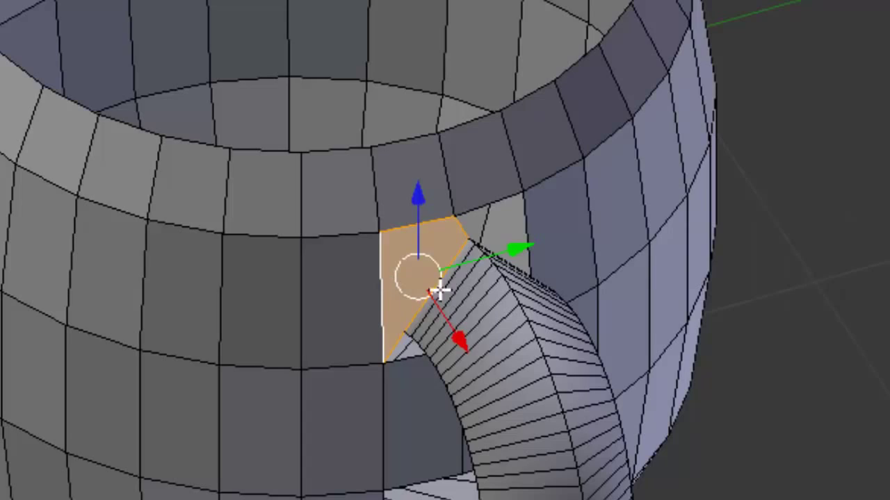
- Create a face joining the other upper edge of the handle's upper end to the upper hole's adjacent top and side edges
middle_drag(556, 280, 381, 235)
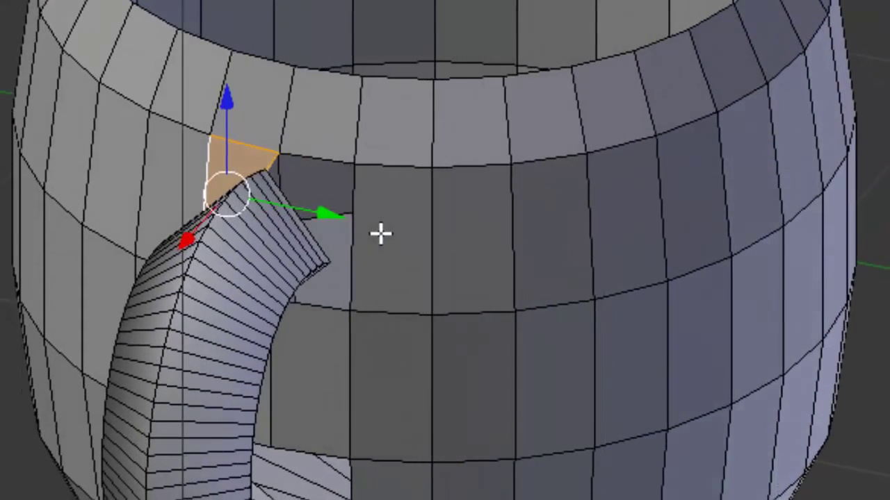
right_click(292, 205)
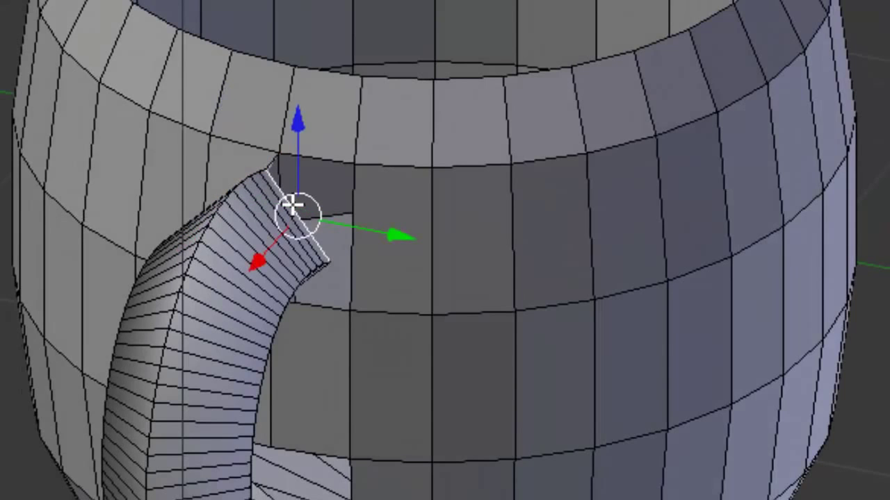
shift+right_click(336, 167)
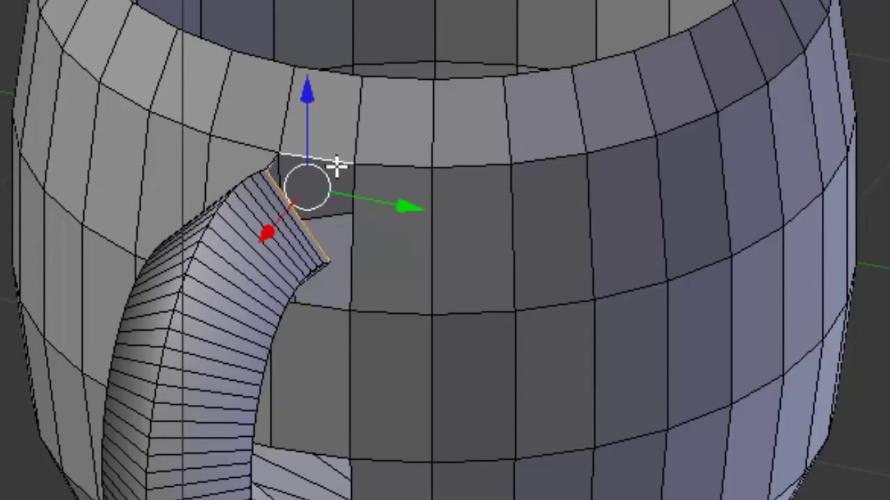
shift+right_click(354, 184)
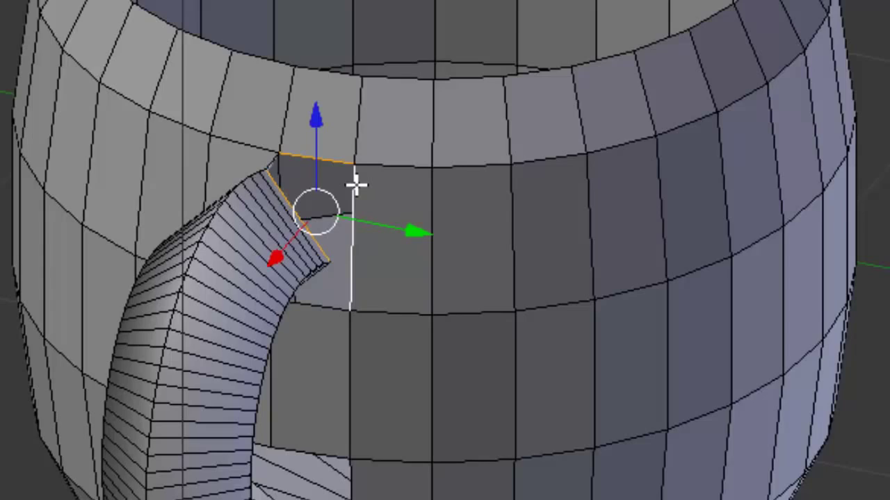
key(f)
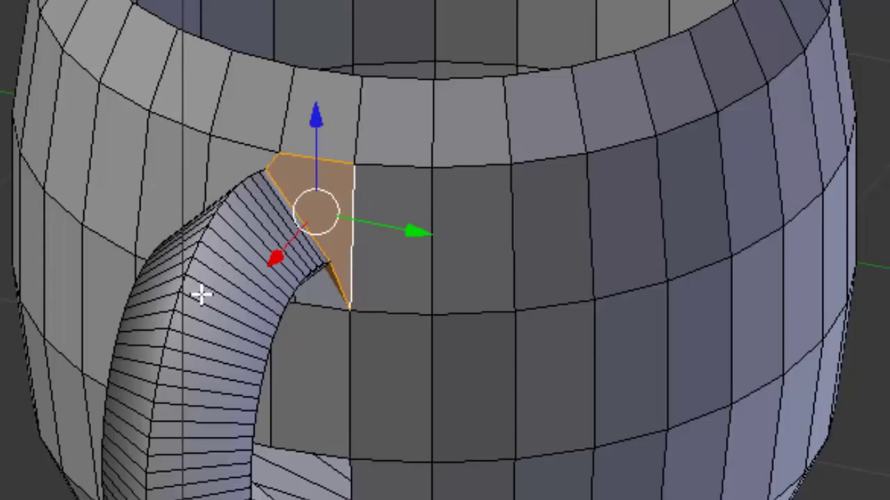
- Create a face joining one lower edge of the handle's upper end to the upper hole's adjacent bottom edge
middle_drag(200, 294, 325, 176)
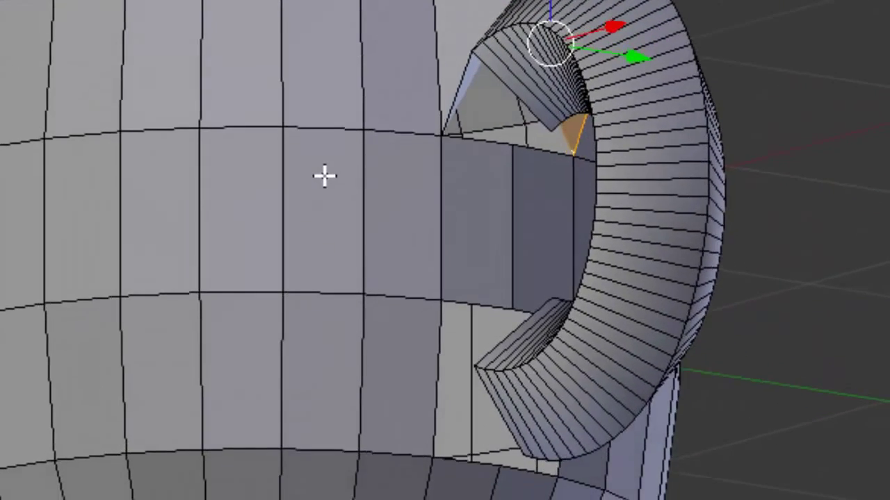
right_click(501, 84)
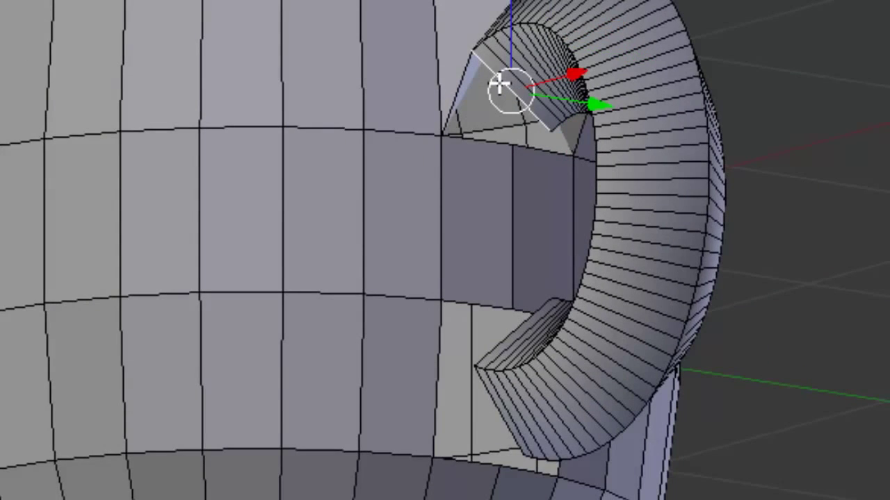
shift+right_click(486, 142)
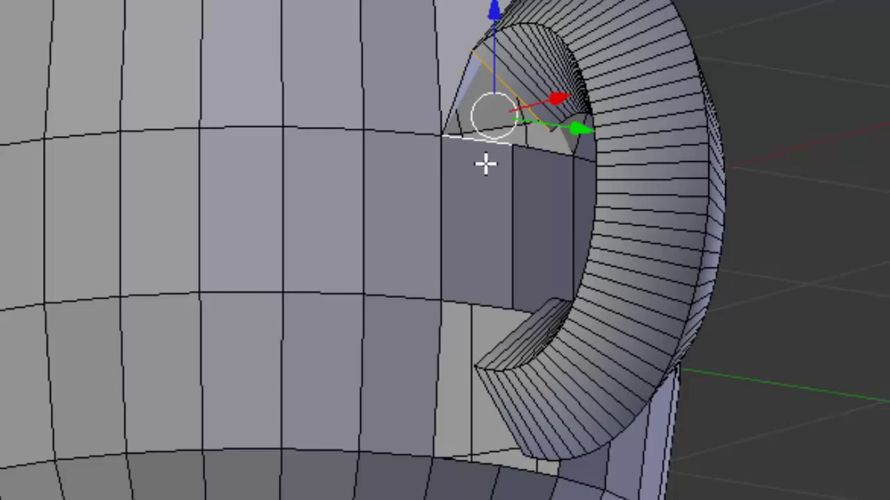
key(f)
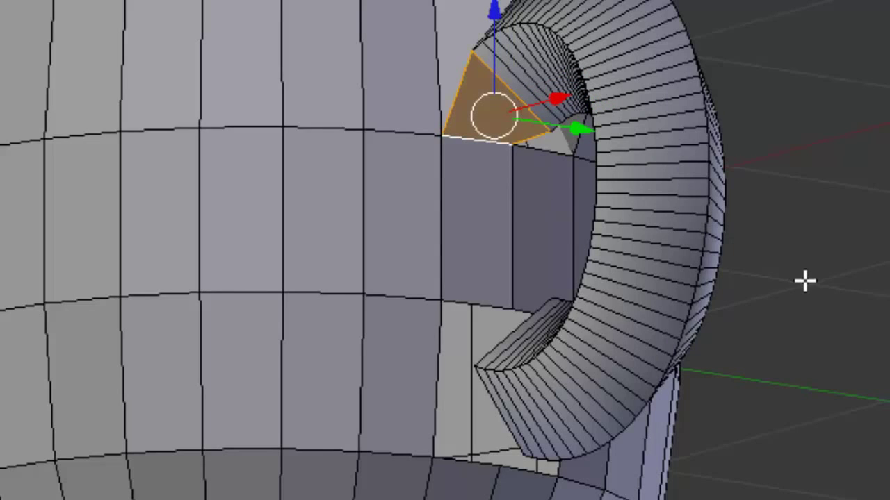
- Fill the last gap of the upper hole with a face between the handle end's remaining lower edge and the hole's other bottom edge
middle_drag(804, 280, 508, 308)
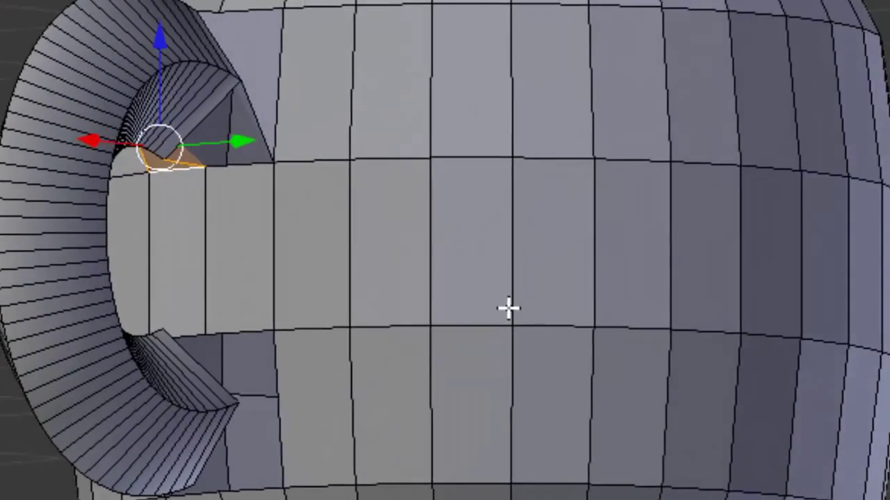
right_click(209, 120)
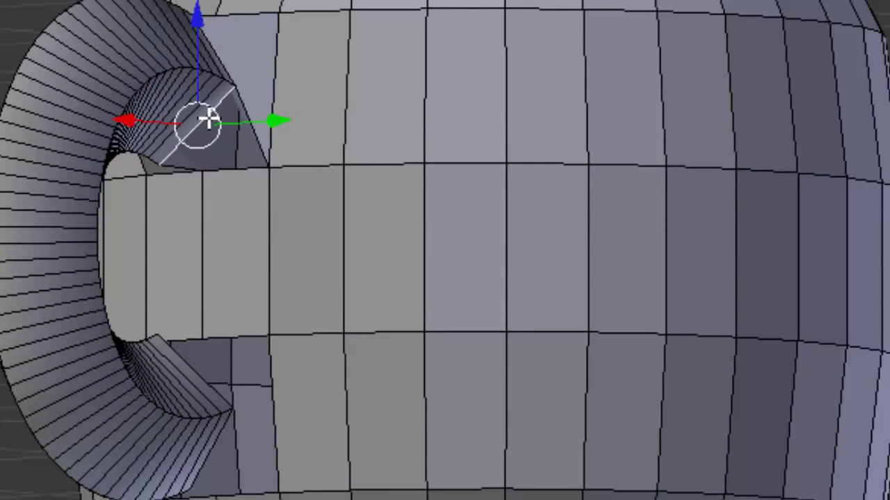
shift+right_click(252, 169)
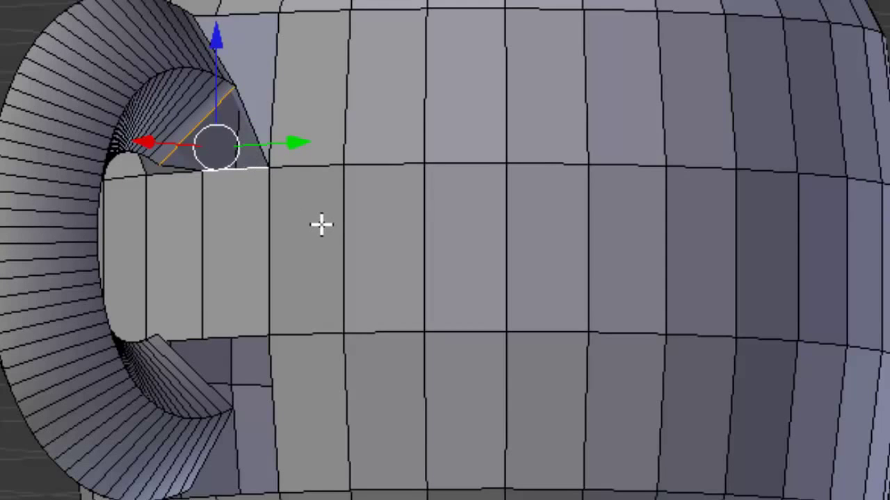
key(f)
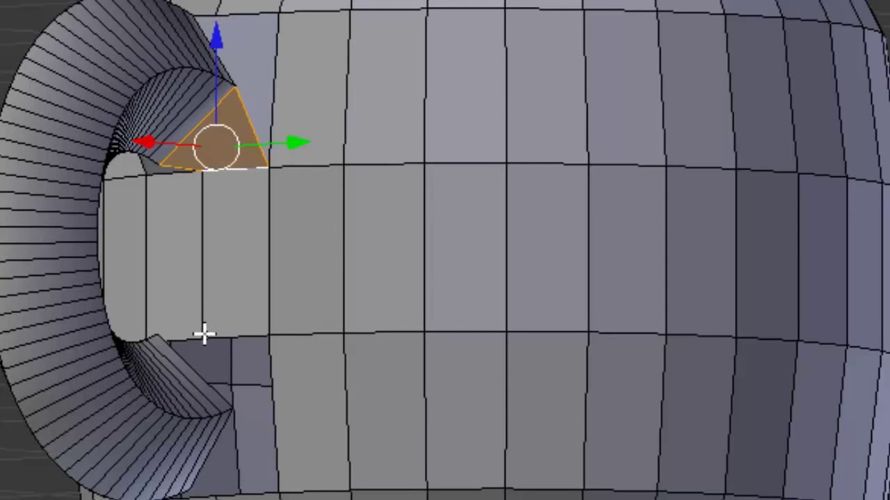
- Create a face joining one lower edge of the handle's lower end to the lower hole's adjacent side and bottom edges
middle_drag(201, 343, 422, 175)
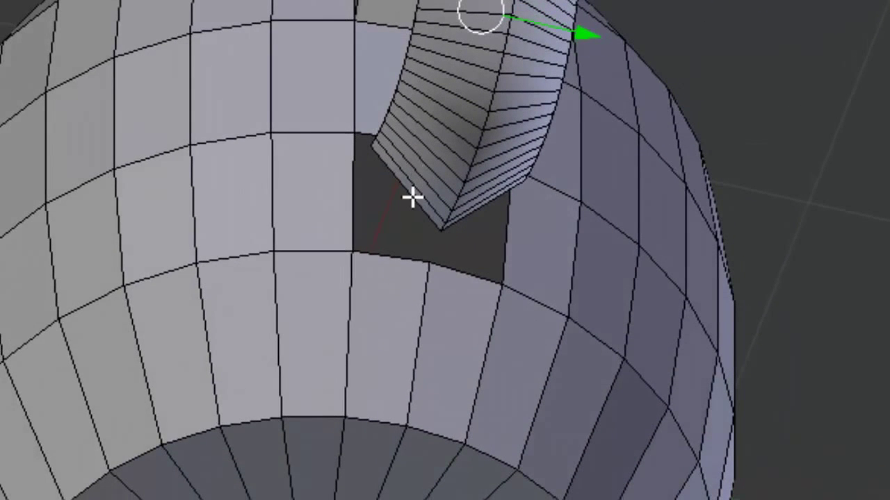
click(406, 189)
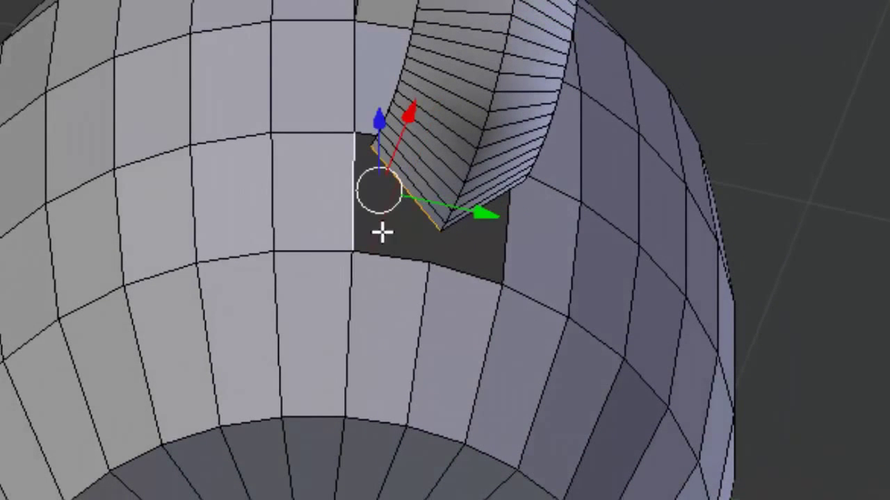
alt+right_click(403, 256)
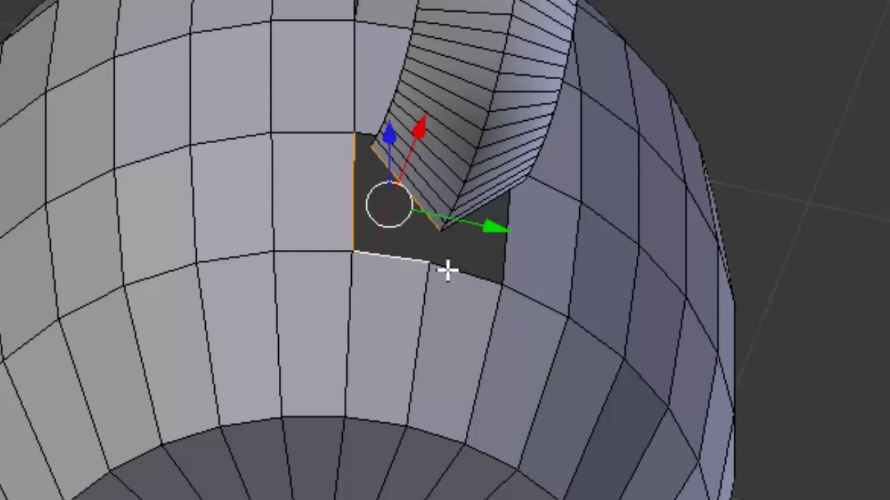
key(f)
- Create a face joining the other lower edge of the handle's lower end to the lower hole's opposite side and bottom edges
middle_drag(576, 318, 255, 173)
key(ctrl+z)
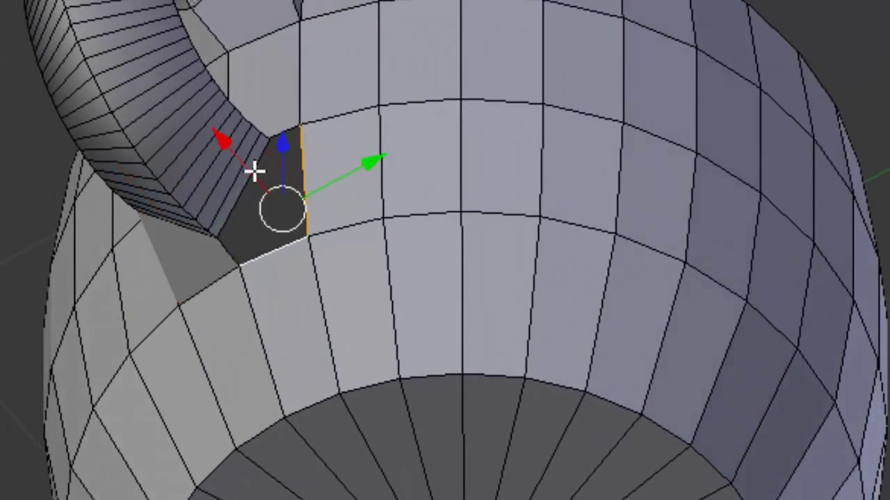
right_click(244, 188)
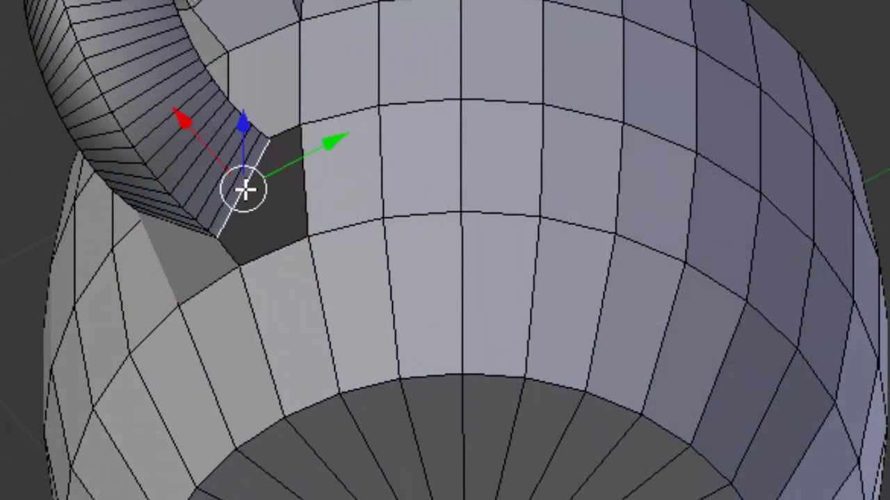
shift+right_click(304, 176)
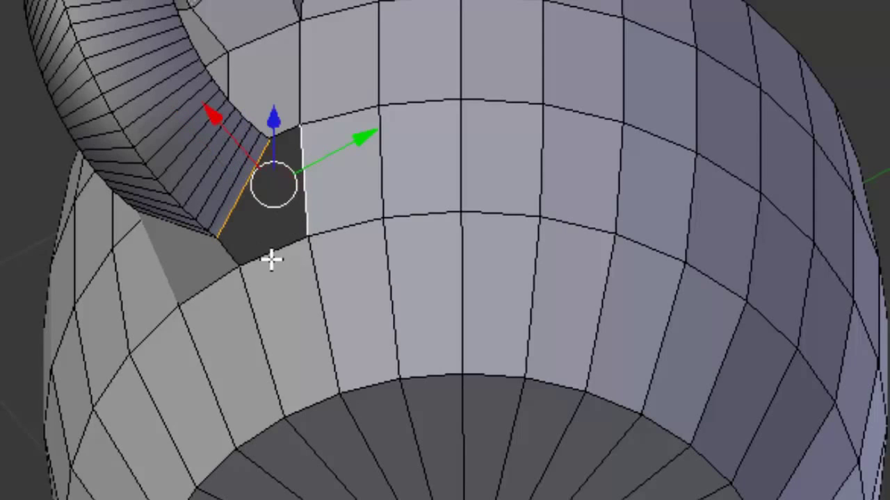
shift+right_click(283, 248)
key(f)
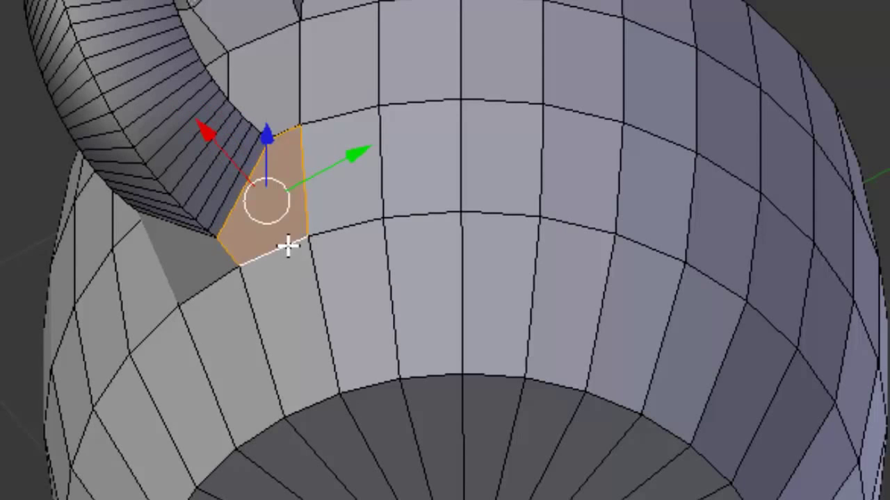
- Create a face joining one upper edge of the handle's lower end to the lower hole's adjacent top edge
middle_drag(297, 241, 244, 411)
right_click(233, 422)
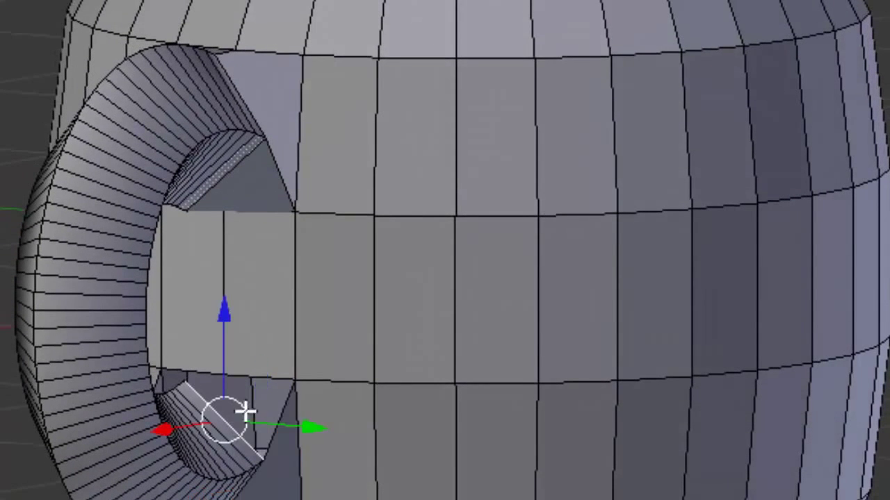
shift+right_click(276, 380)
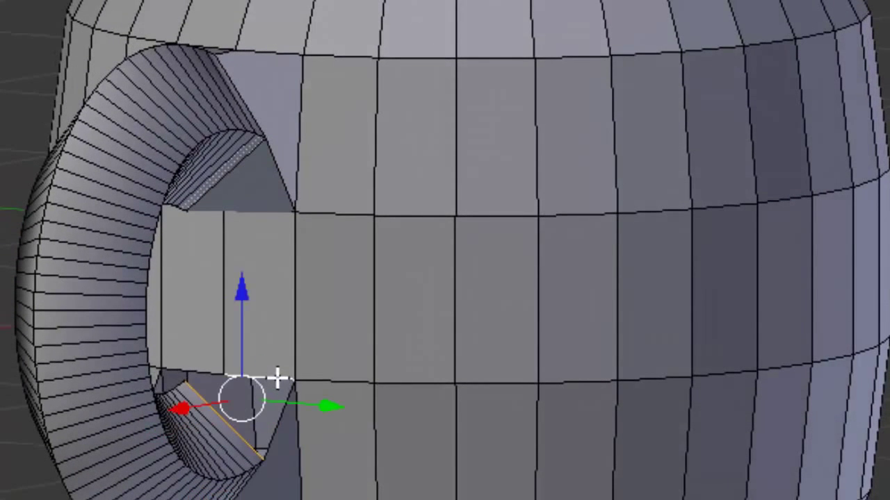
shift+right_click(258, 421)
- Close the lower hole with a face between the handle end's remaining upper edge and the hole's other top edge, and deselect everything
middle_drag(258, 421, 507, 447)
right_click(499, 444)
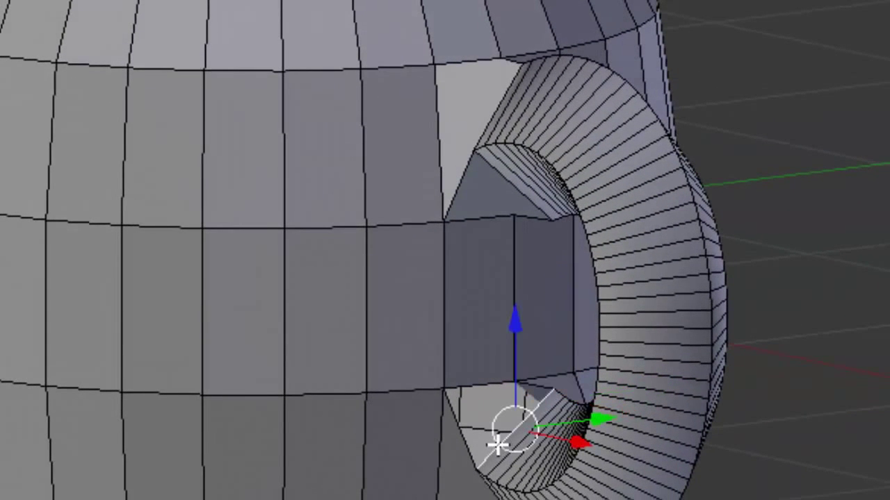
shift+right_click(489, 395)
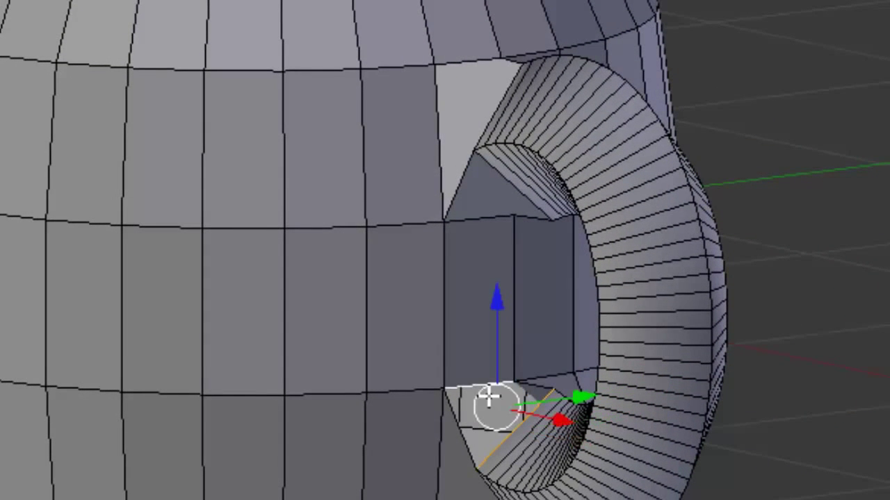
shift+right_click(548, 450)
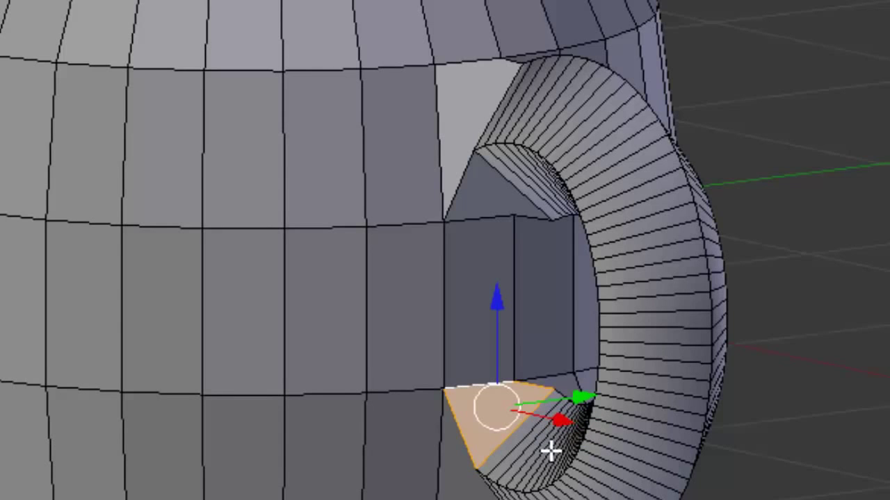
key(a)
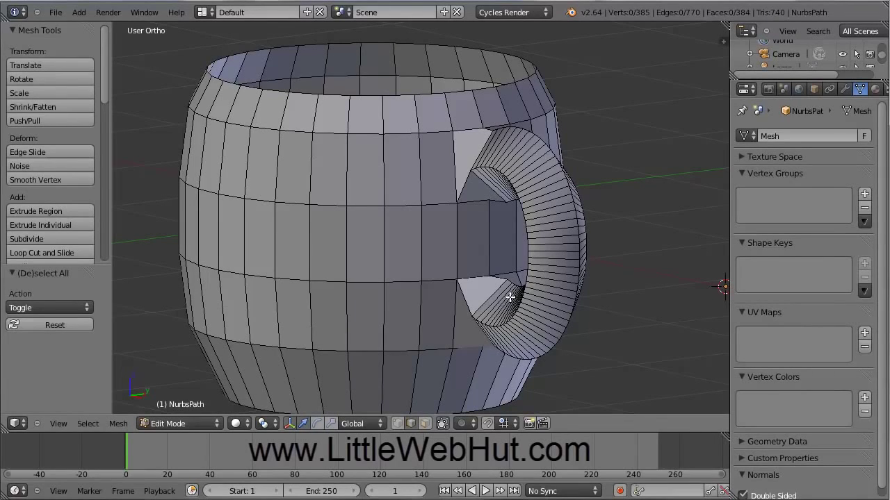
- Save the file as cup.blend in the C:\demo\ folder
click(55, 14)
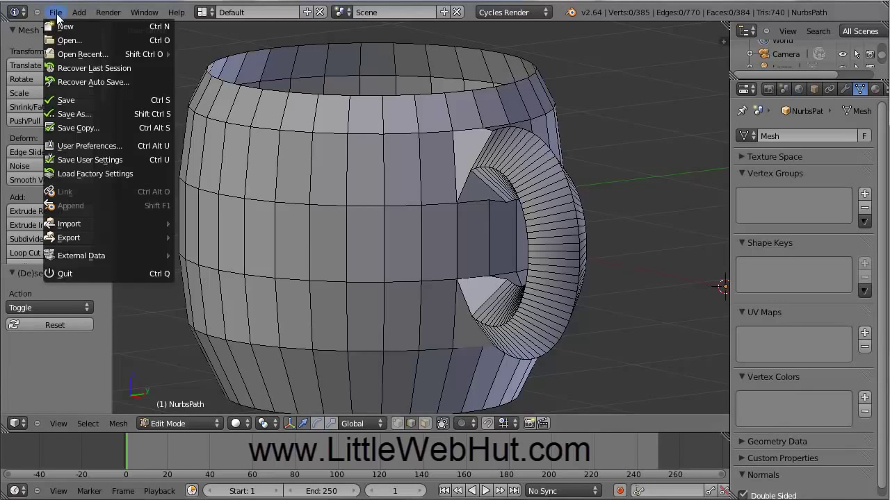
click(80, 114)
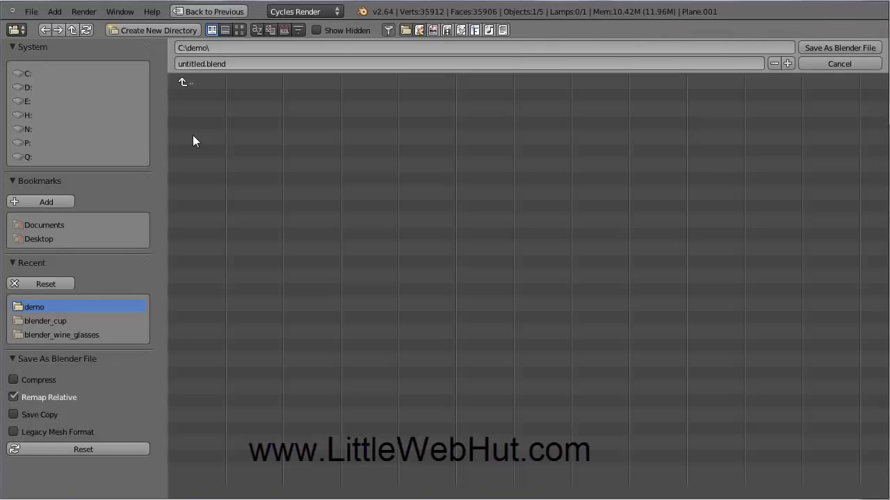
click(204, 63)
click(205, 63)
key(BackSpace)
key(BackSpace)
key(BackSpace)
key(BackSpace)
key(BackSpace)
key(BackSpace)
key(BackSpace)
text(cup)
key(Return)
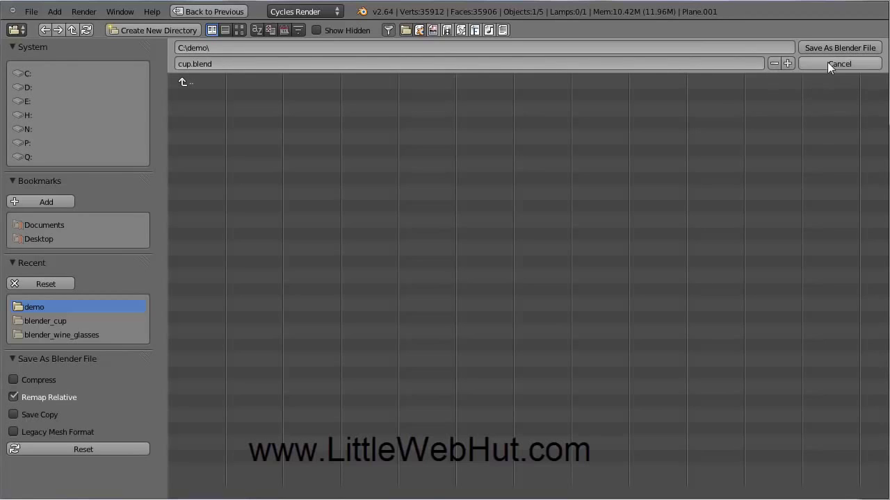
click(838, 47)
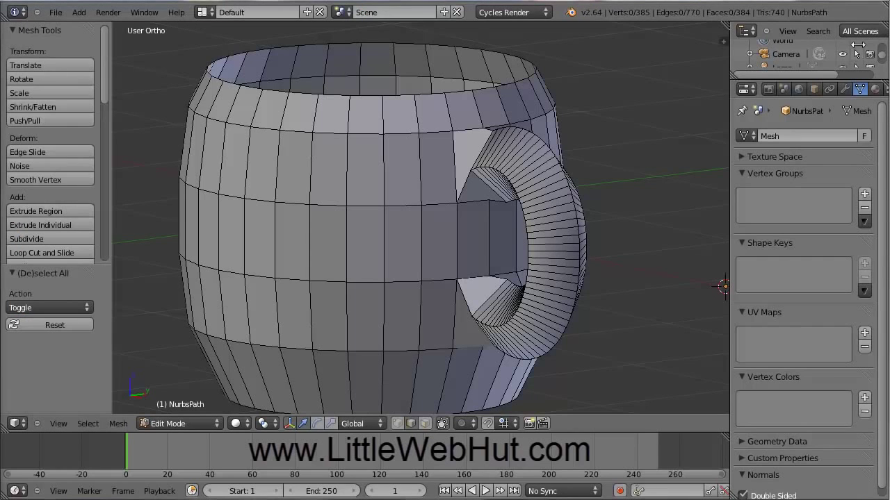